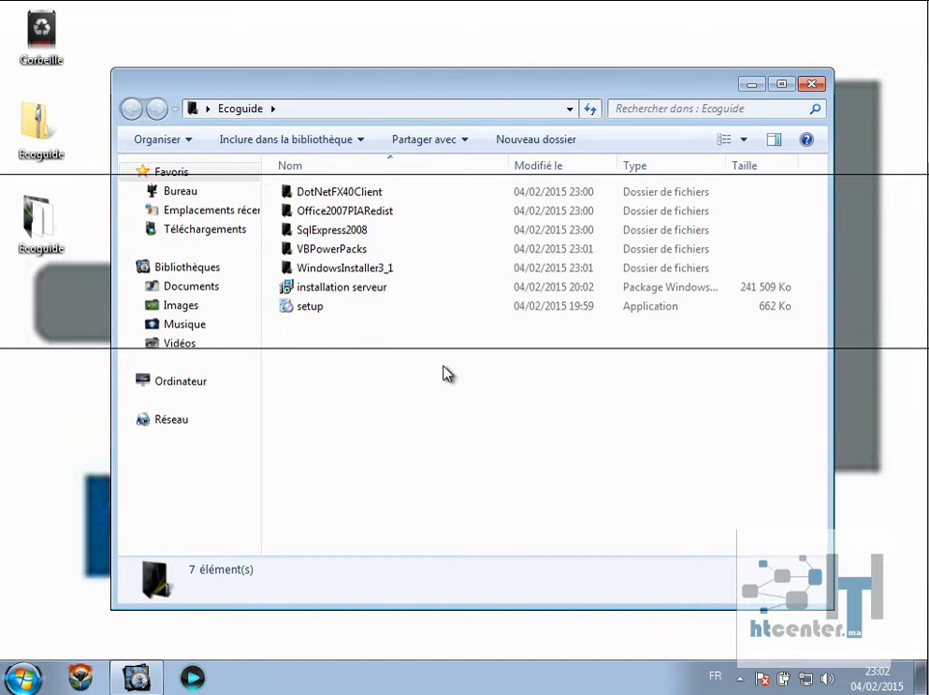
Launch Ecoguide setup and accept the PowerPacks, .NET Framework 4 and SQL Server 2008 Express licences.
click(312, 311)
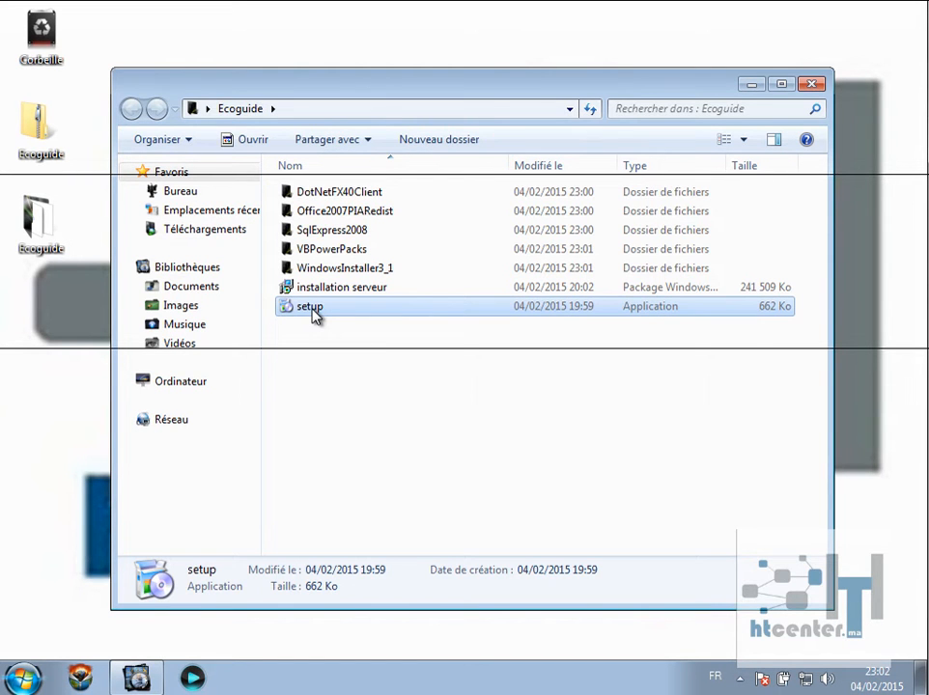
double_click(310, 307)
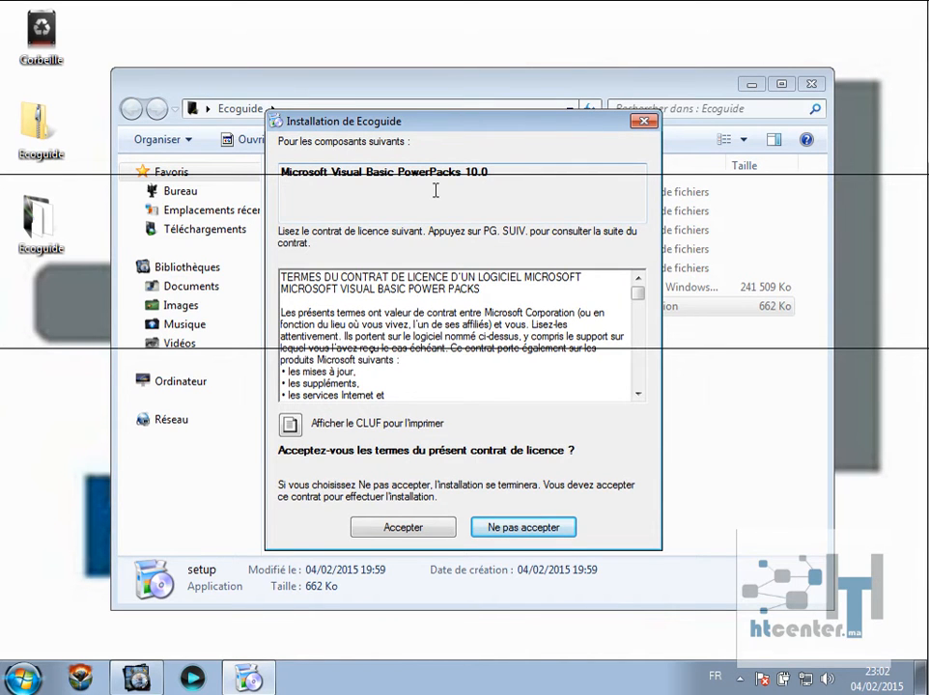
click(417, 525)
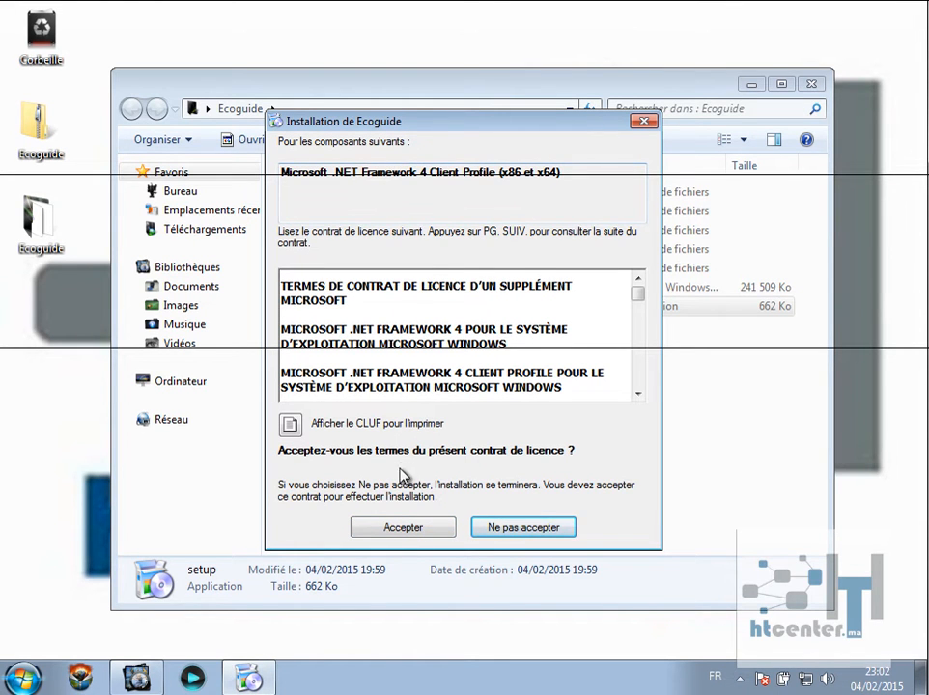
click(408, 526)
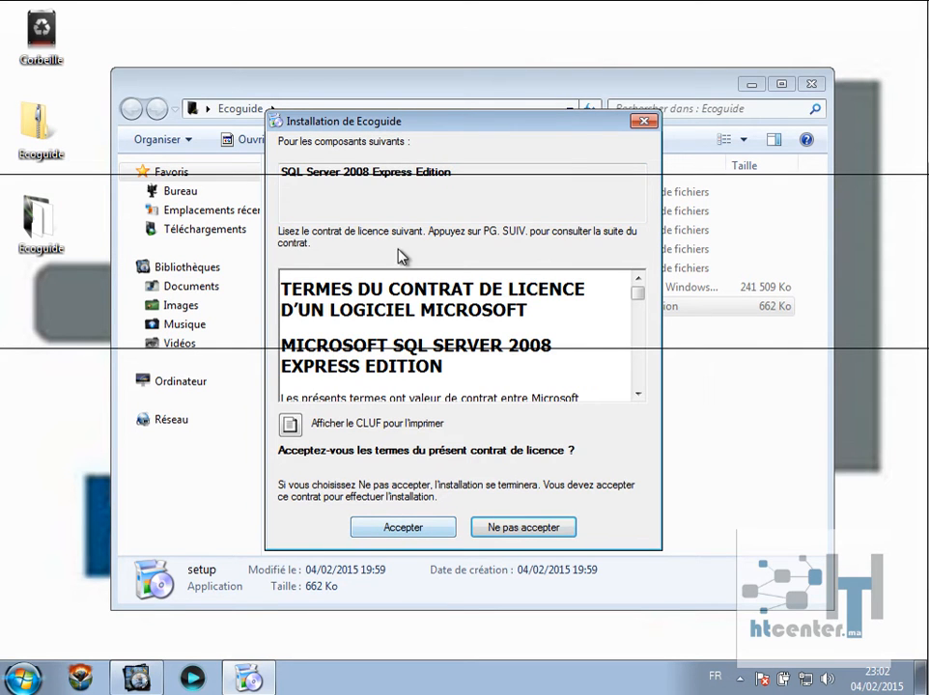
click(401, 528)
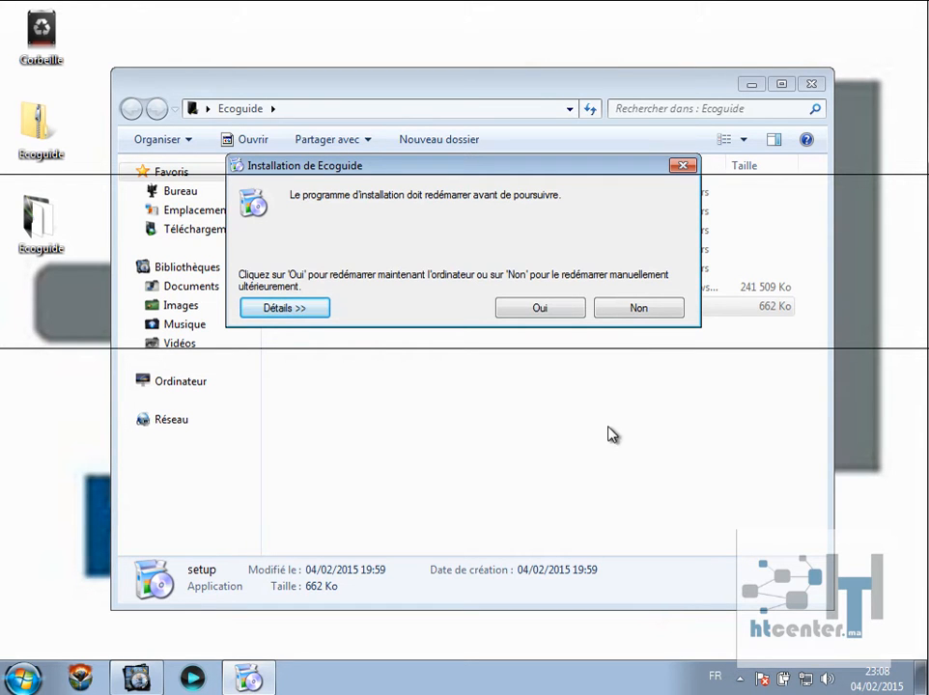
Agree to restart the computer now so the Ecoguide installation can continue.
click(537, 309)
click(538, 309)
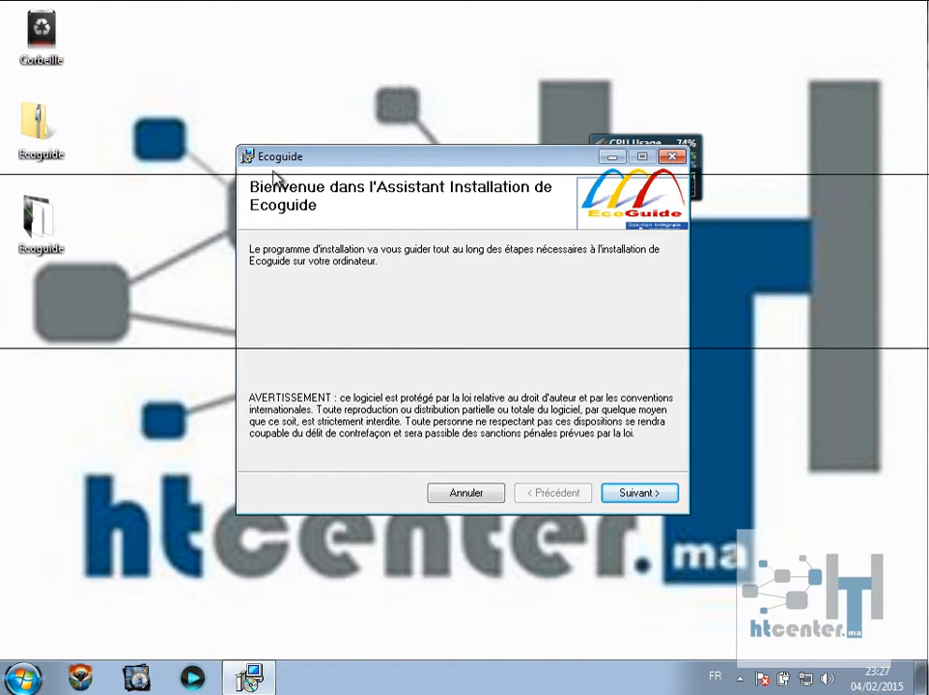
Move to the installation folder page and install for all users (Tout le monde).
click(628, 494)
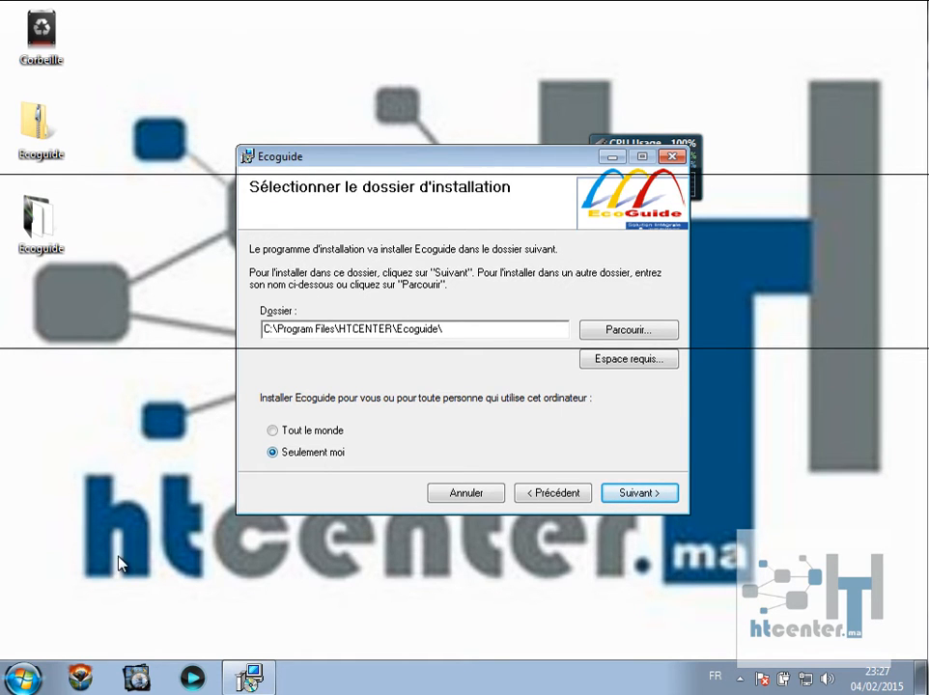
click(21, 679)
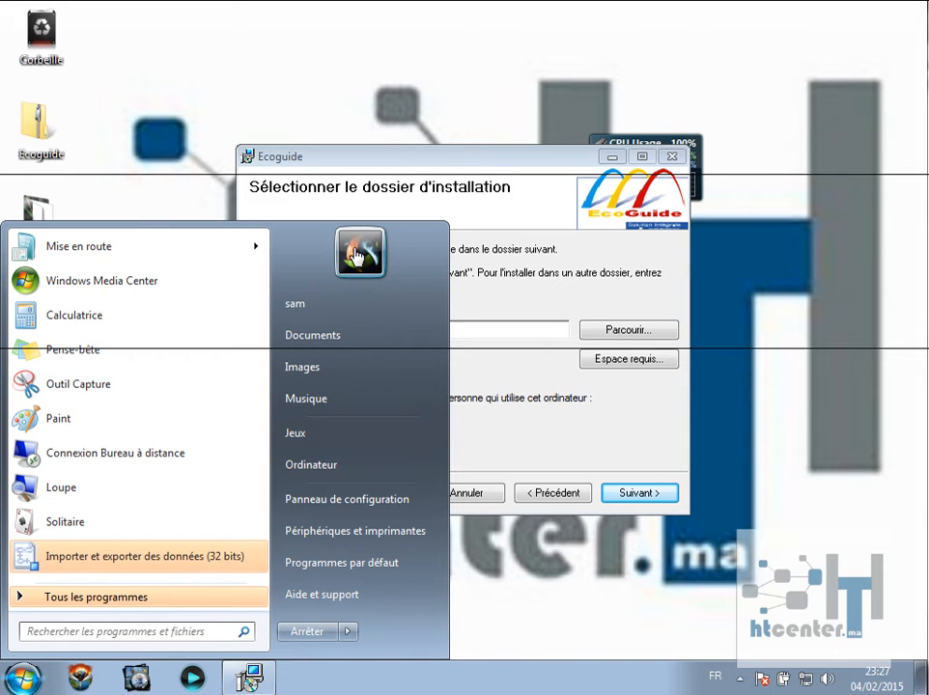
click(607, 424)
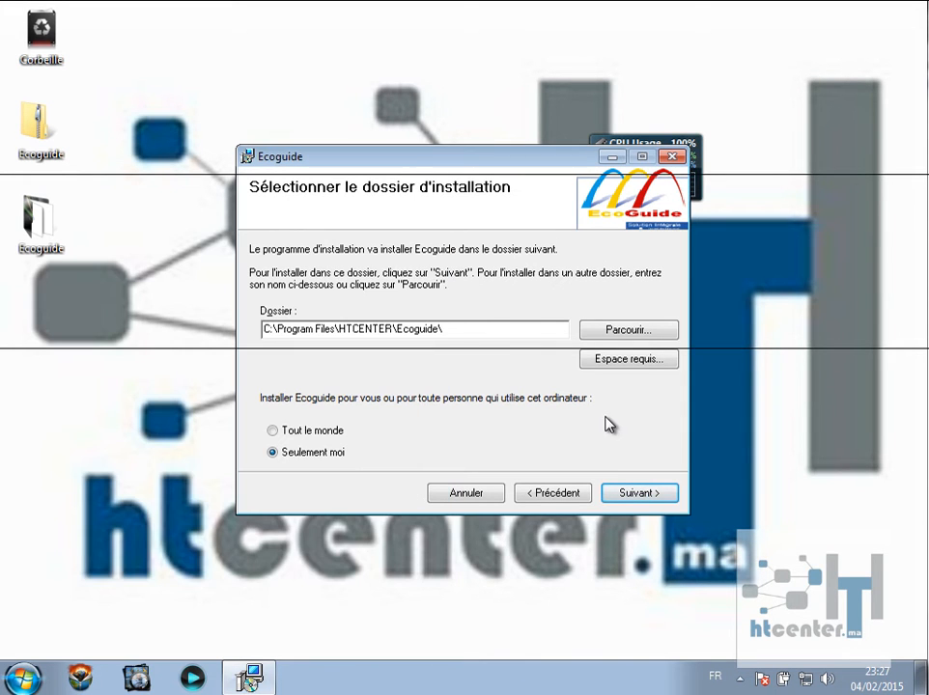
click(333, 431)
Check the Start menu's program list, then confirm and start the Ecoguide installation.
click(29, 678)
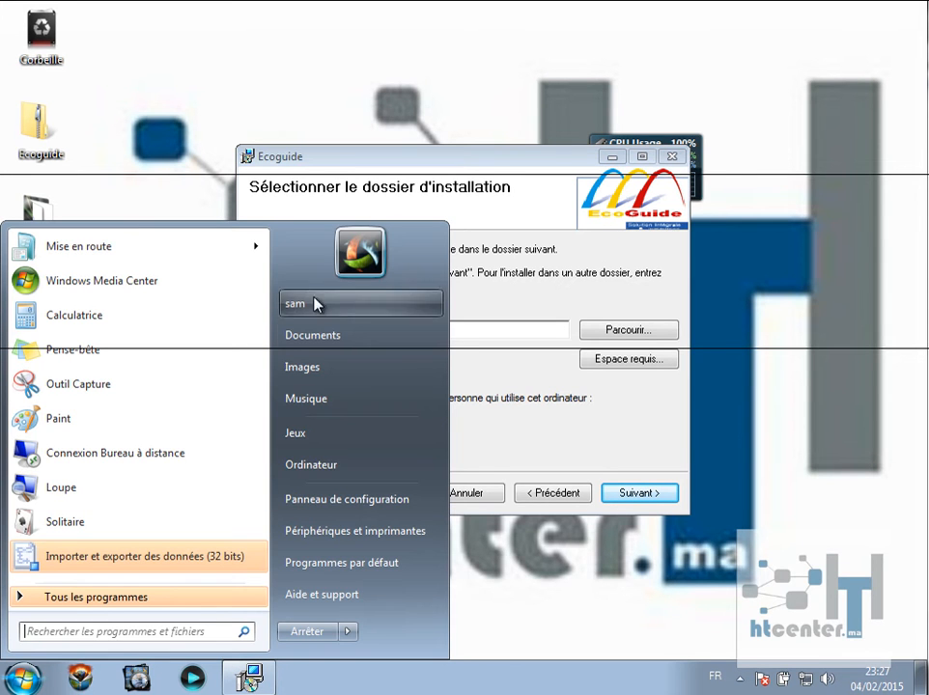
click(663, 447)
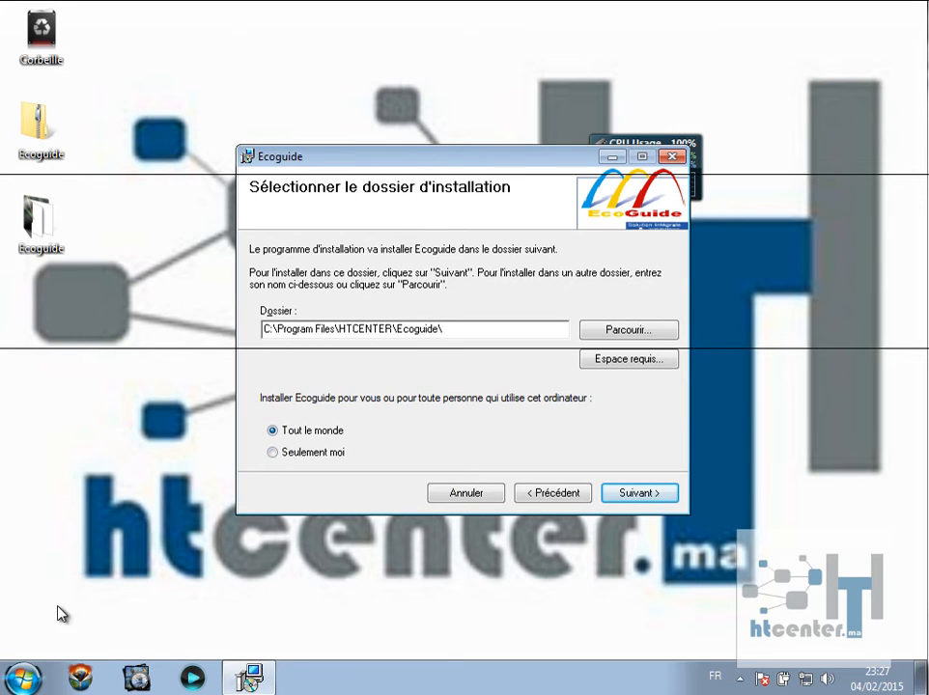
click(25, 679)
click(108, 598)
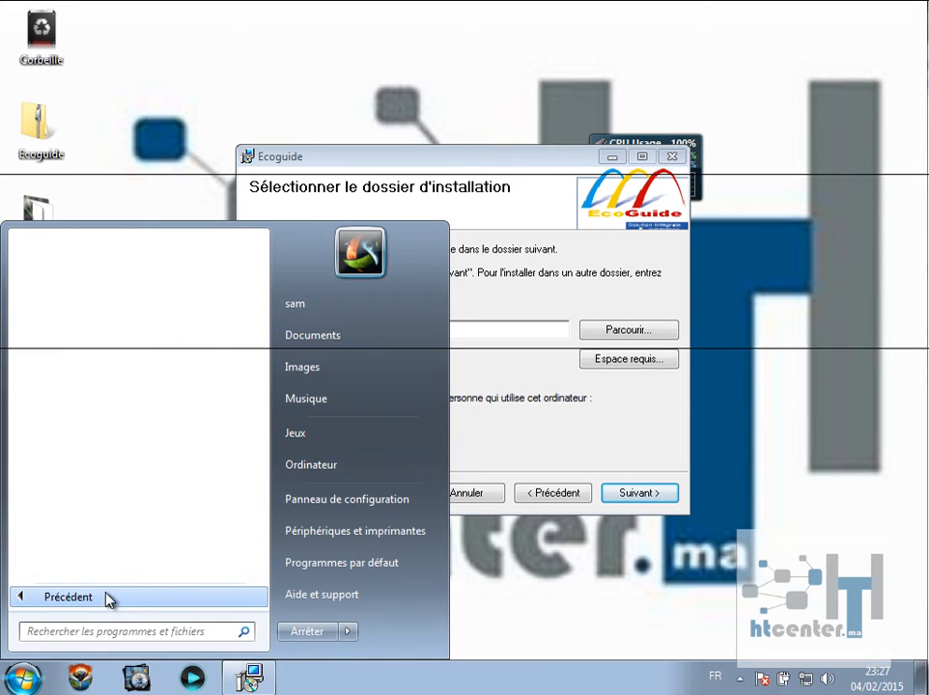
click(537, 473)
click(659, 495)
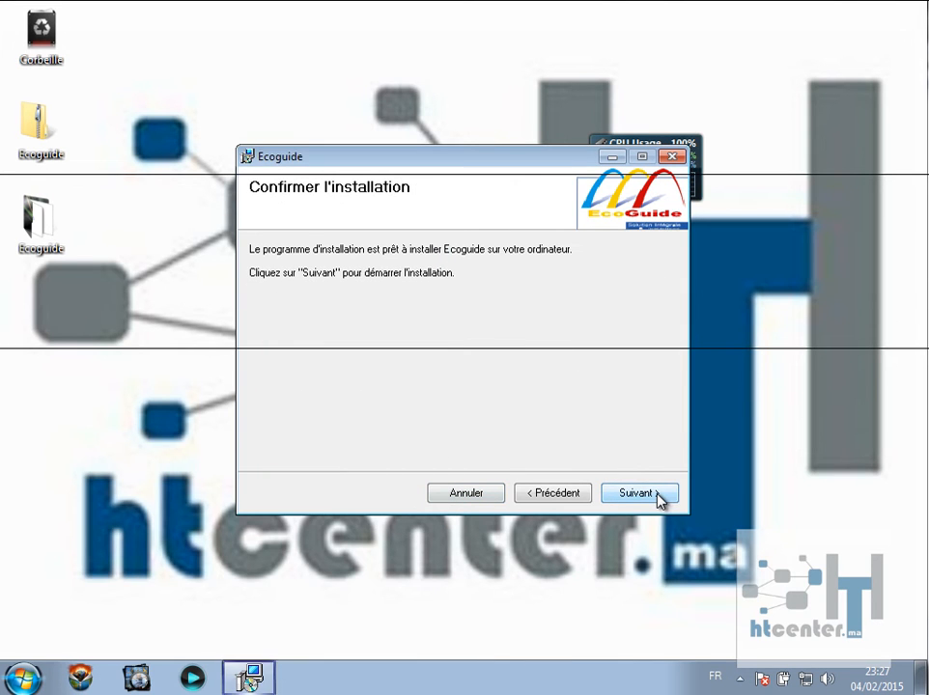
click(659, 495)
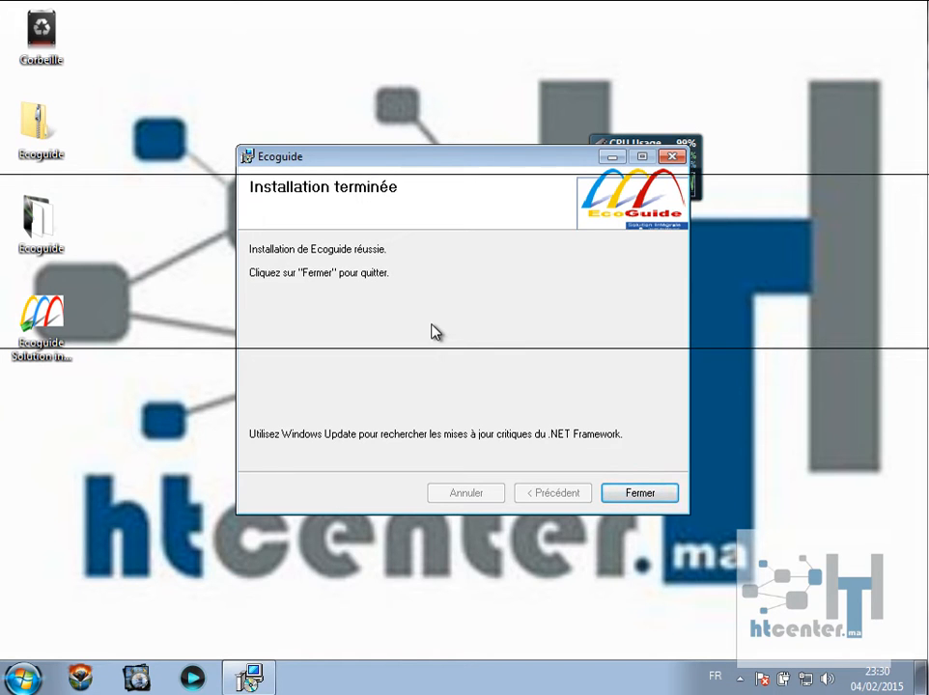
Close the installer and launch Configuration de Connexion from the Ecoguide solution intégrale program group.
click(648, 501)
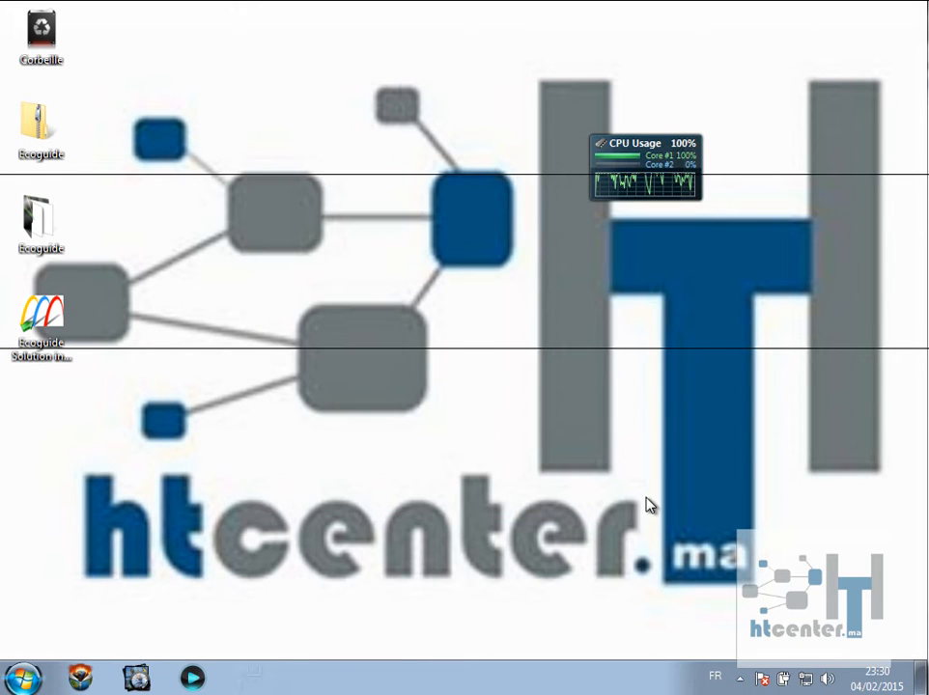
click(45, 323)
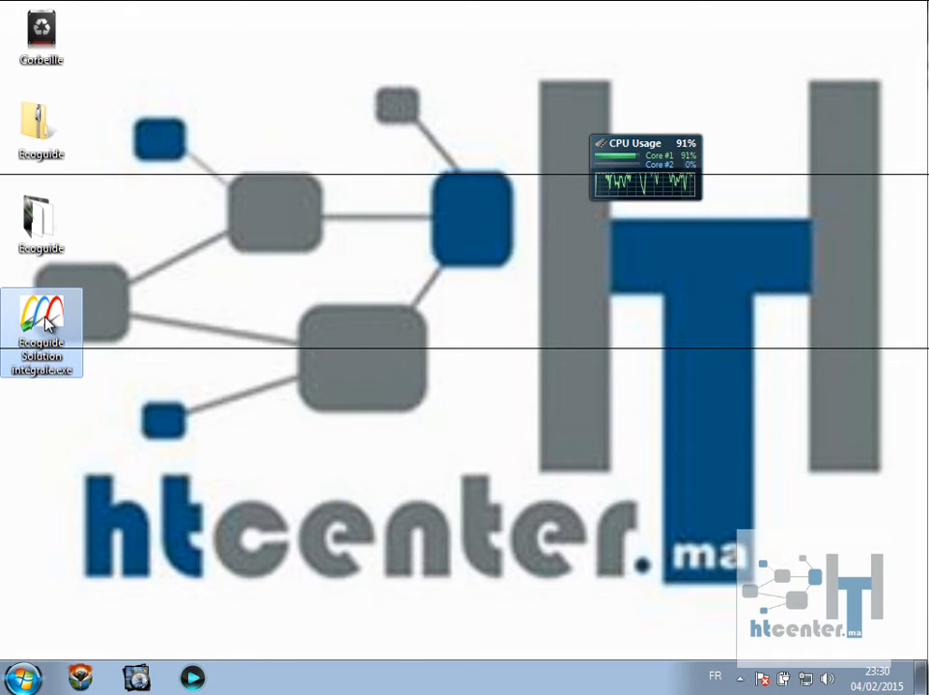
click(25, 678)
click(73, 606)
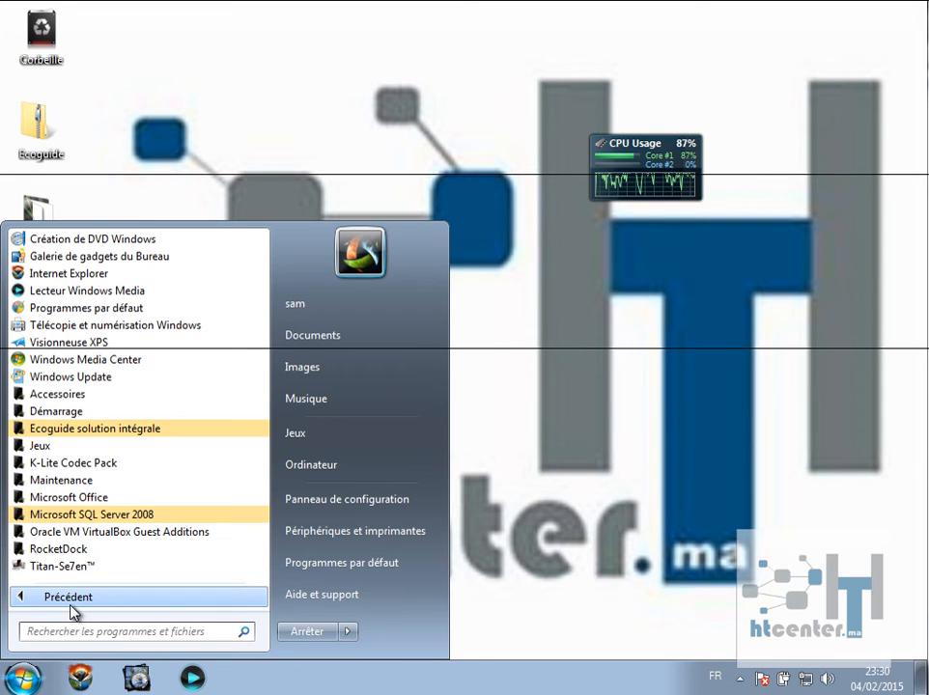
click(41, 434)
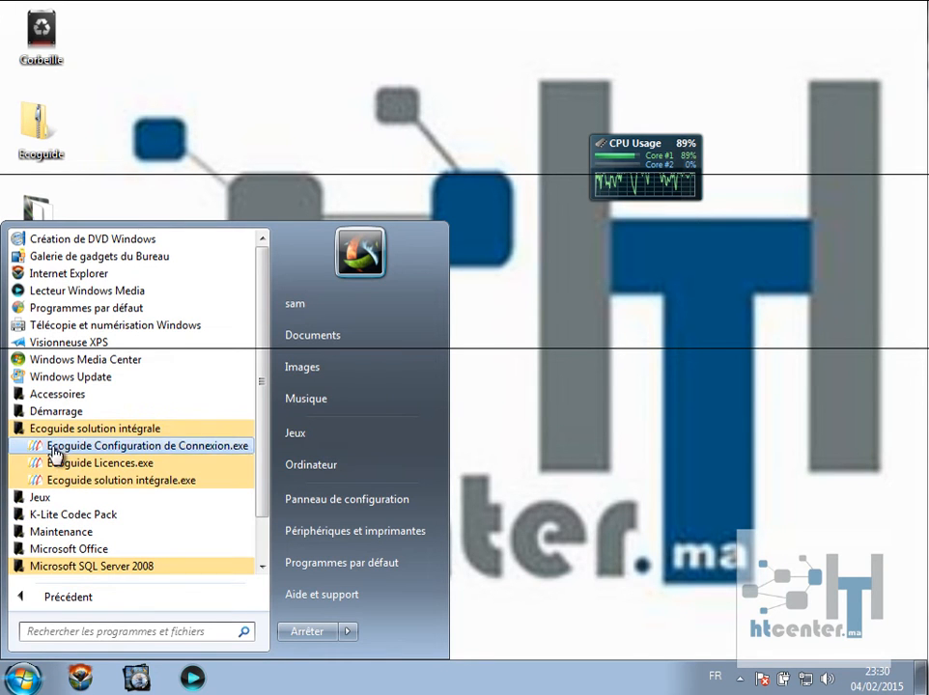
click(133, 447)
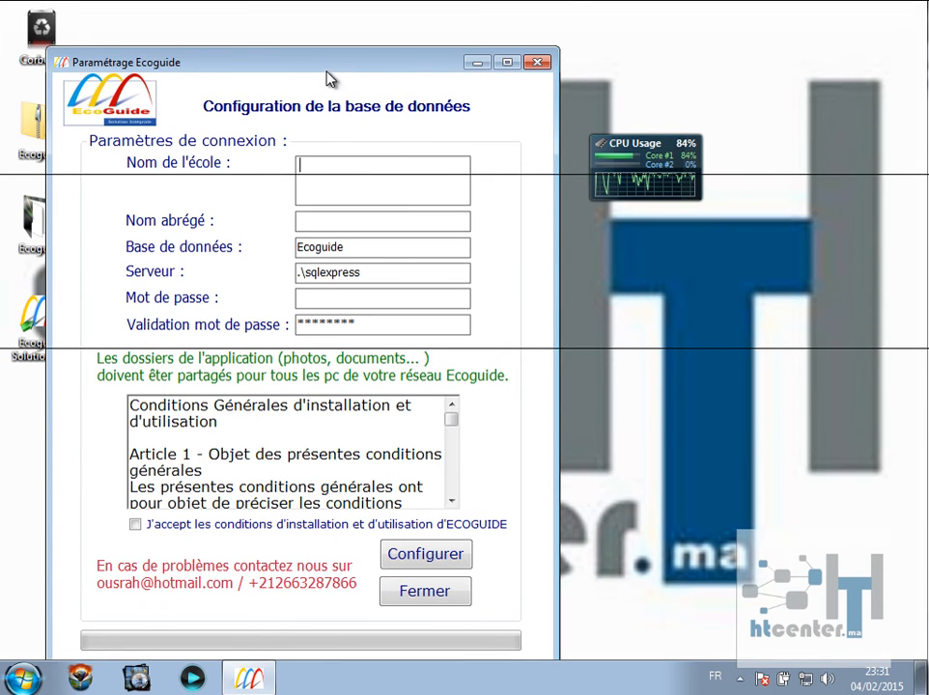
Enter the school name 'Hight Training Center' and short name 'Htcenter'.
drag(332, 73, 372, 33)
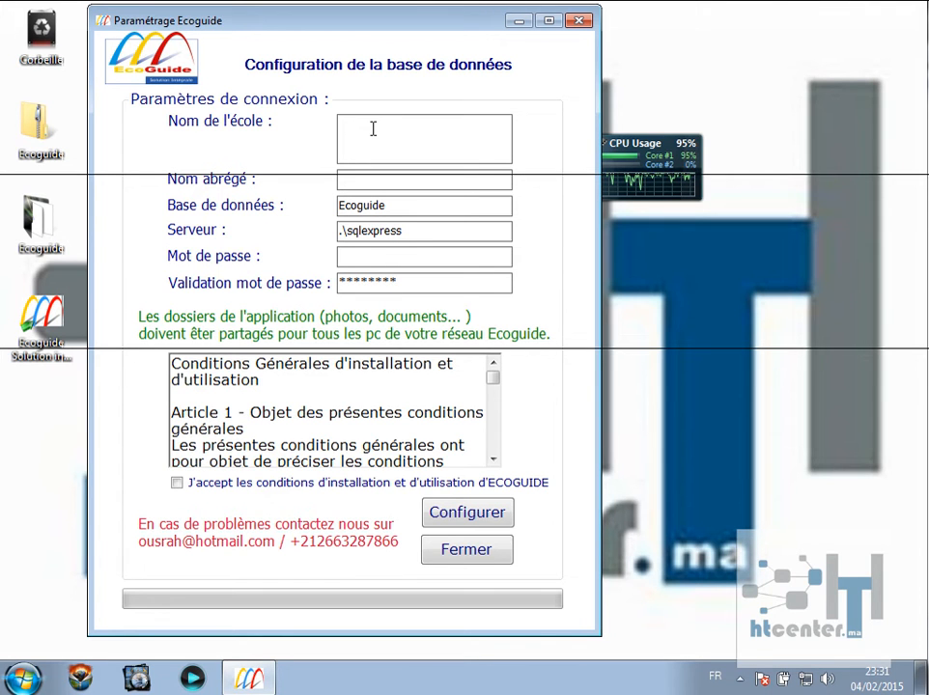
text(H)
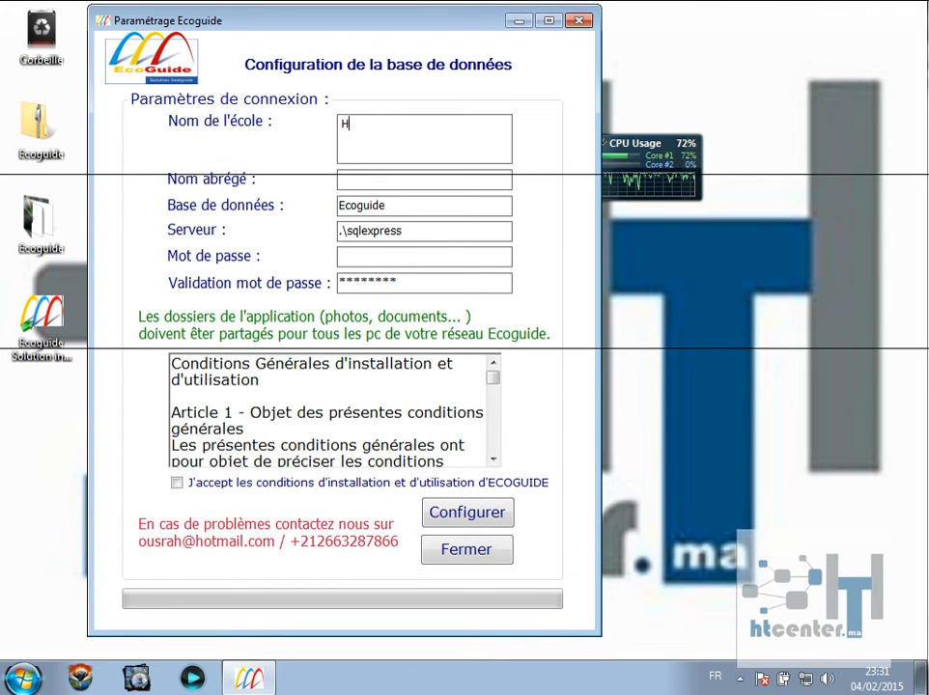
text(ight Trai)
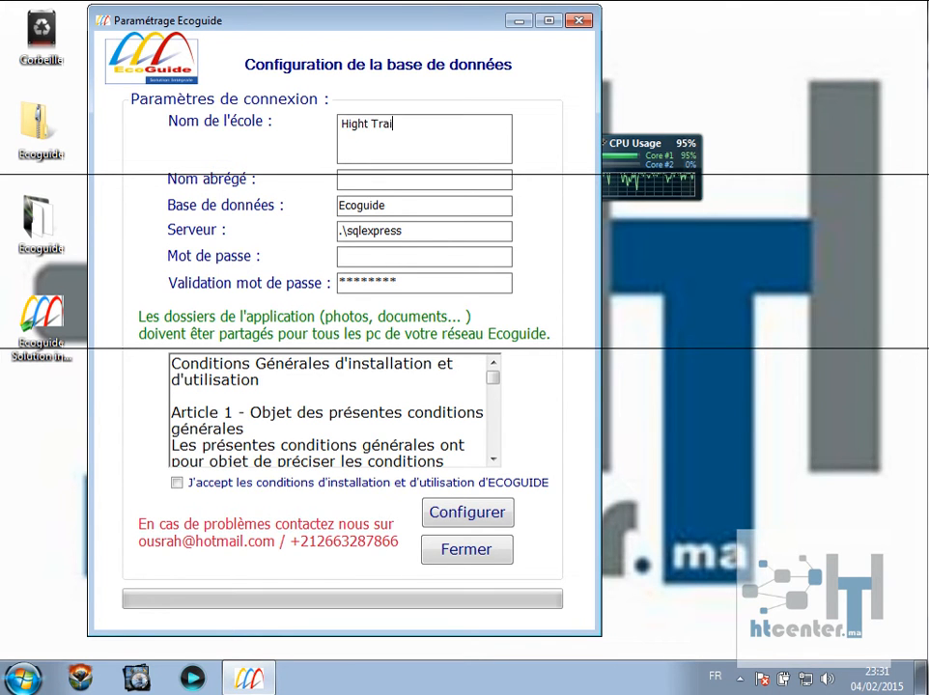
text(ning Center)
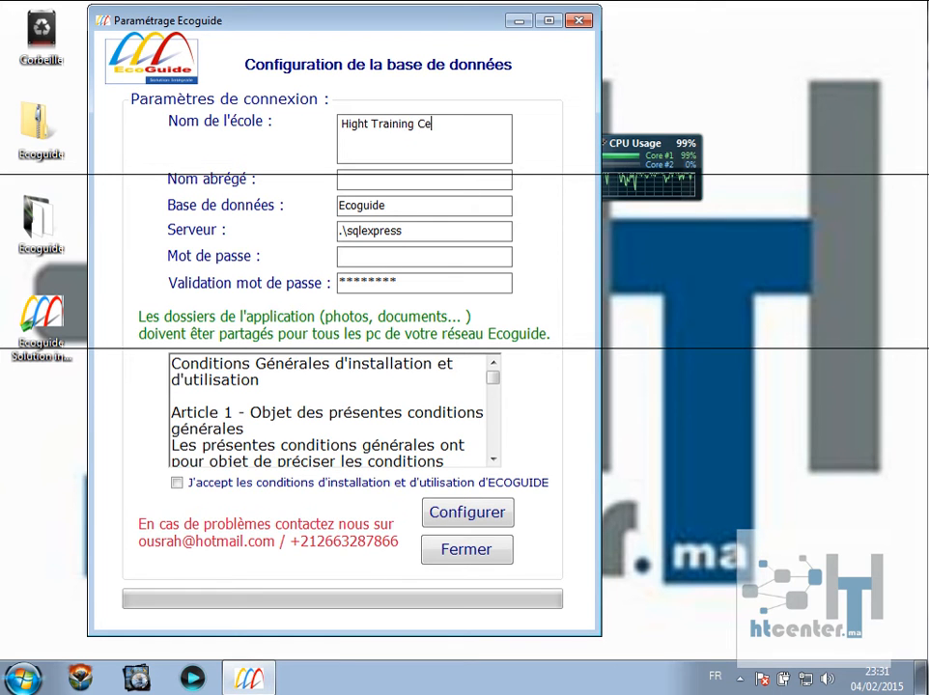
click(414, 181)
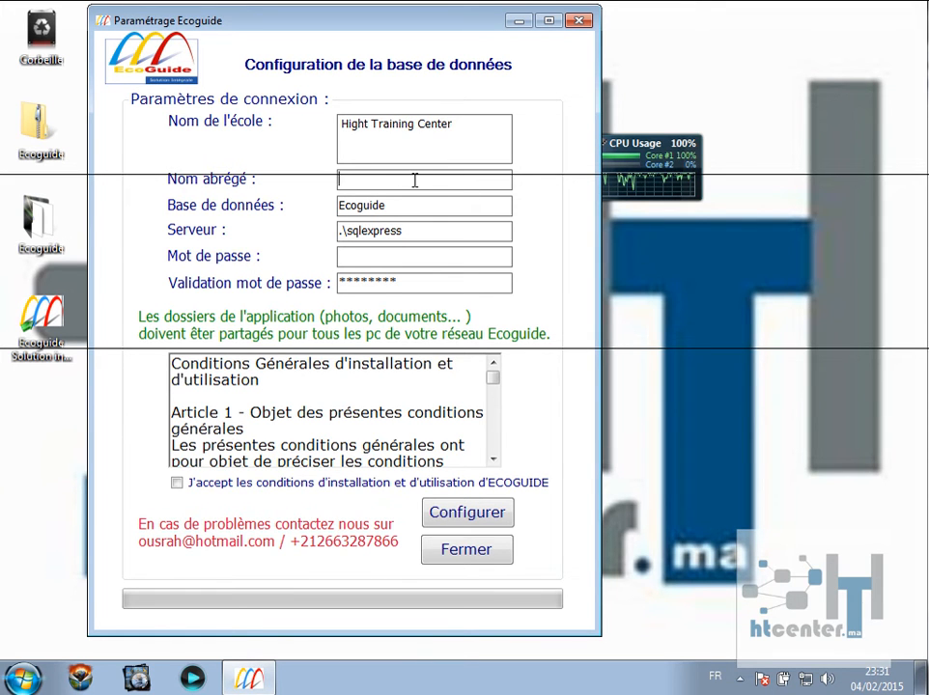
text(Htcenter)
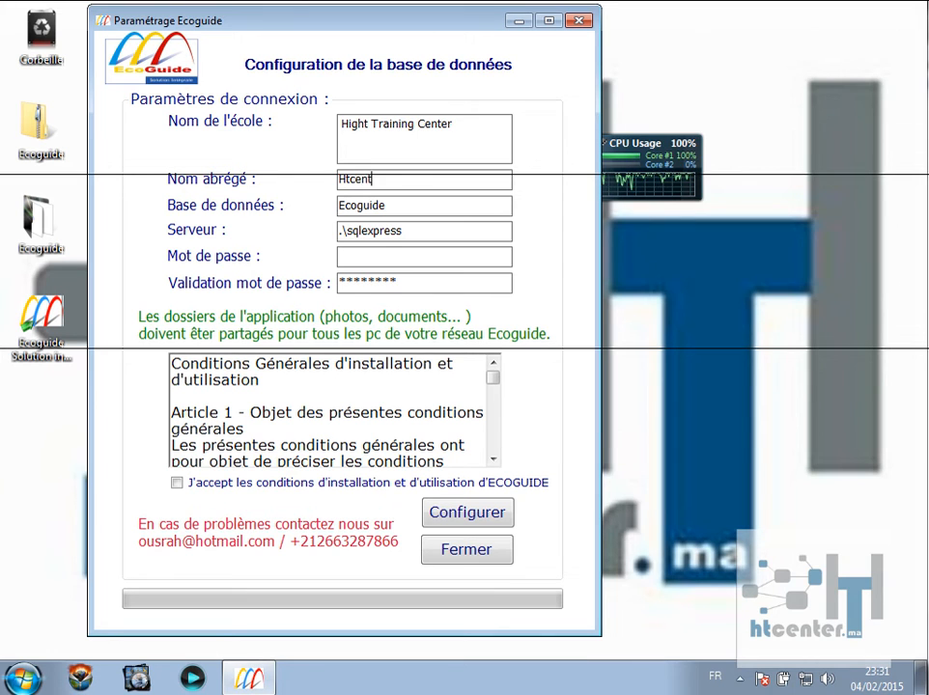
Enter and confirm the database password, accept the usage conditions, and acknowledge the success message.
click(407, 256)
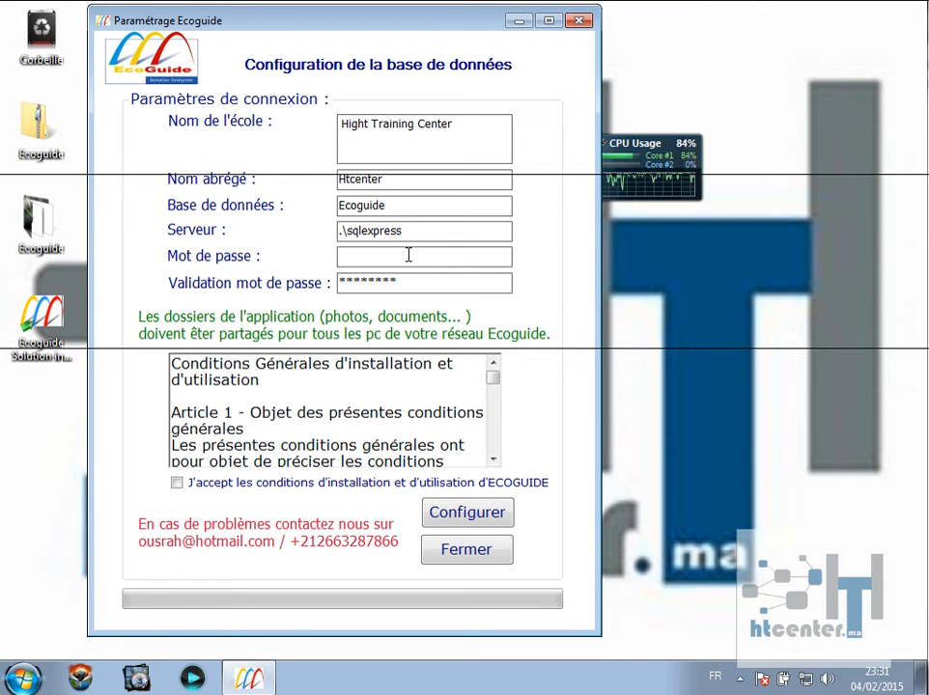
text(***)
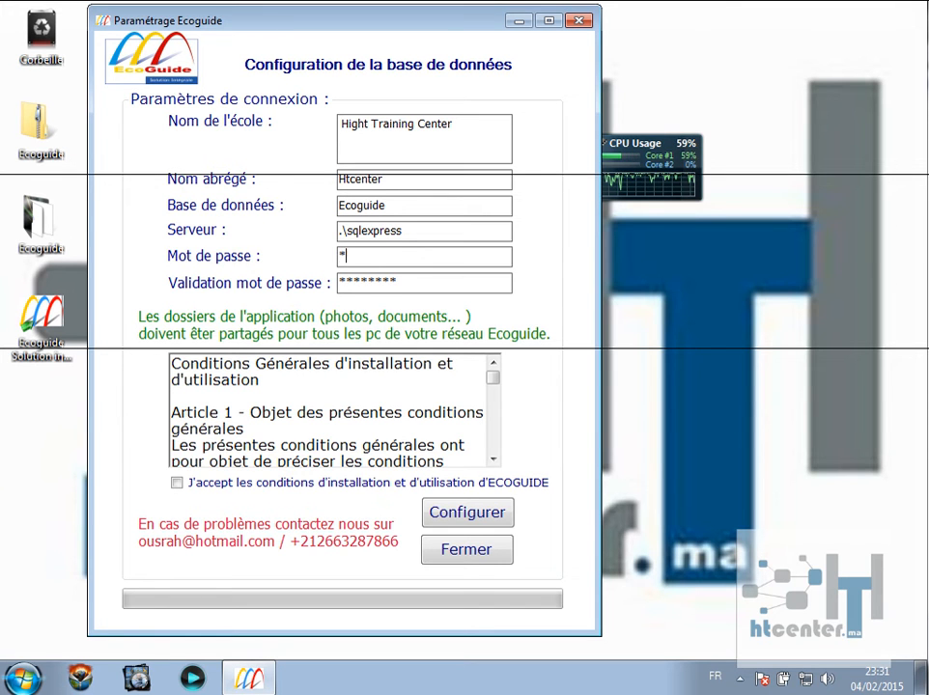
click(406, 280)
drag(406, 280, 307, 292)
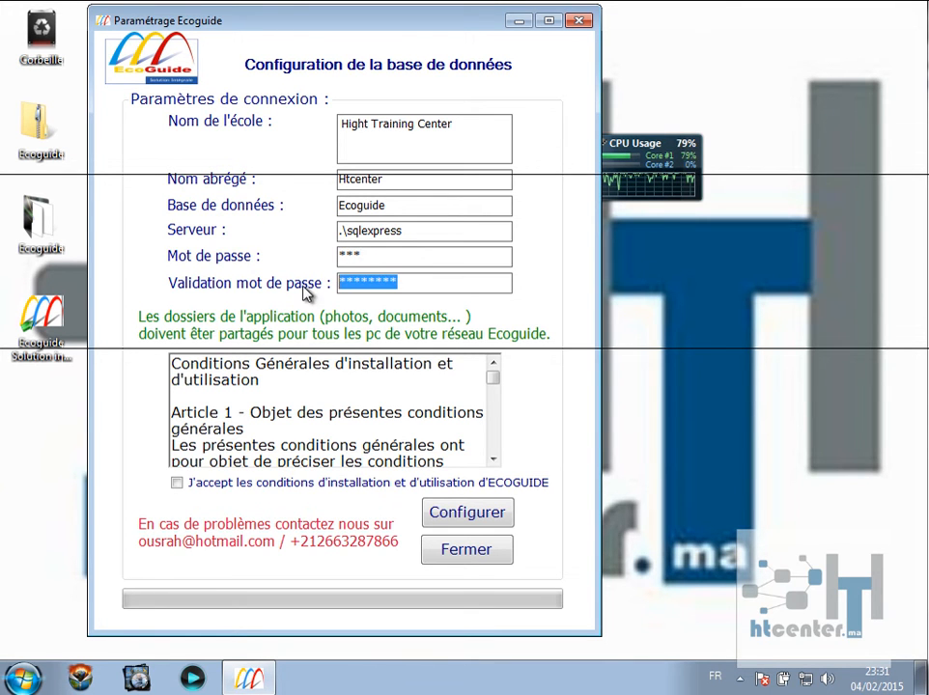
text(***)
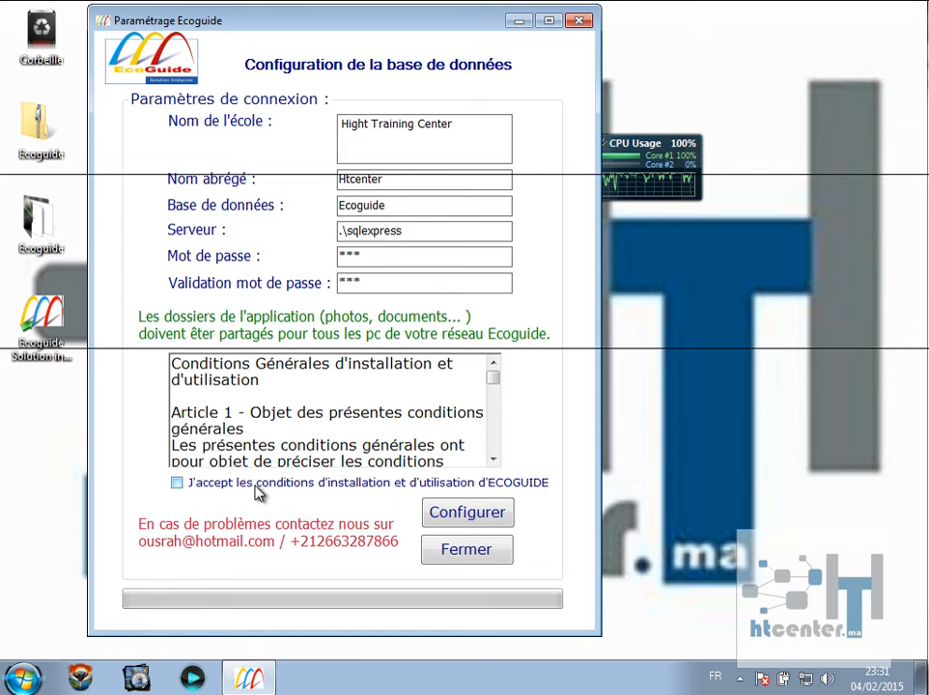
click(177, 483)
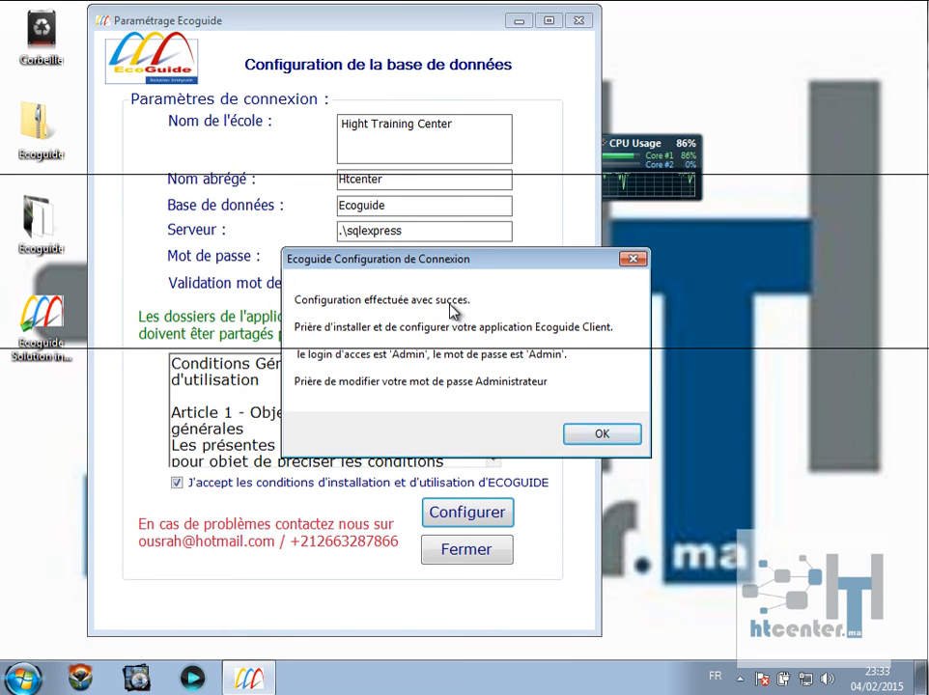
click(587, 433)
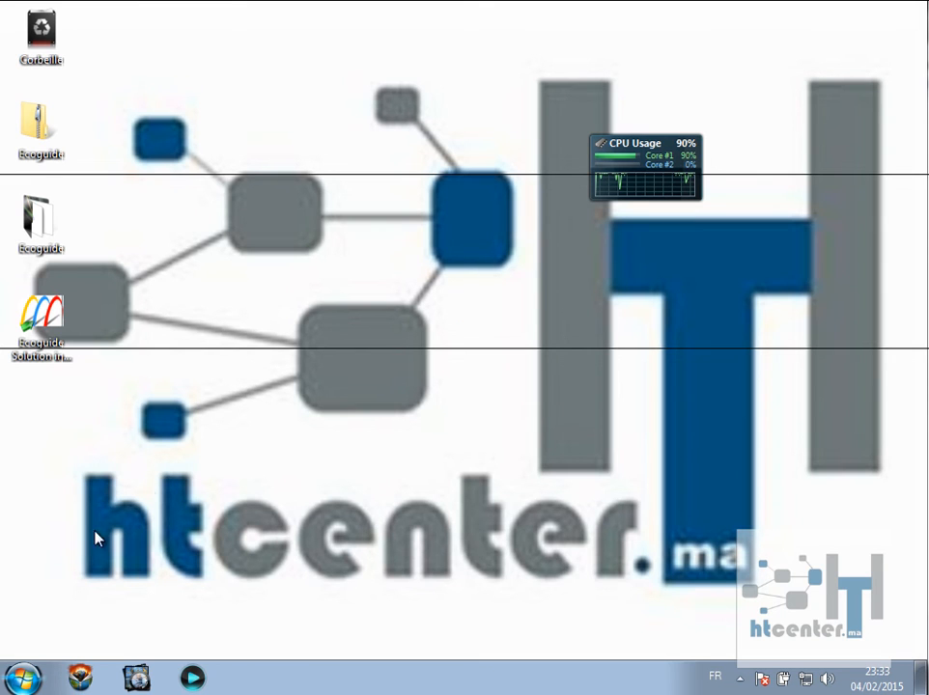
Launch Ecoguide Solution intégrale and install the Crystal Reports runtime for .NET Framework 4 it requires.
click(49, 315)
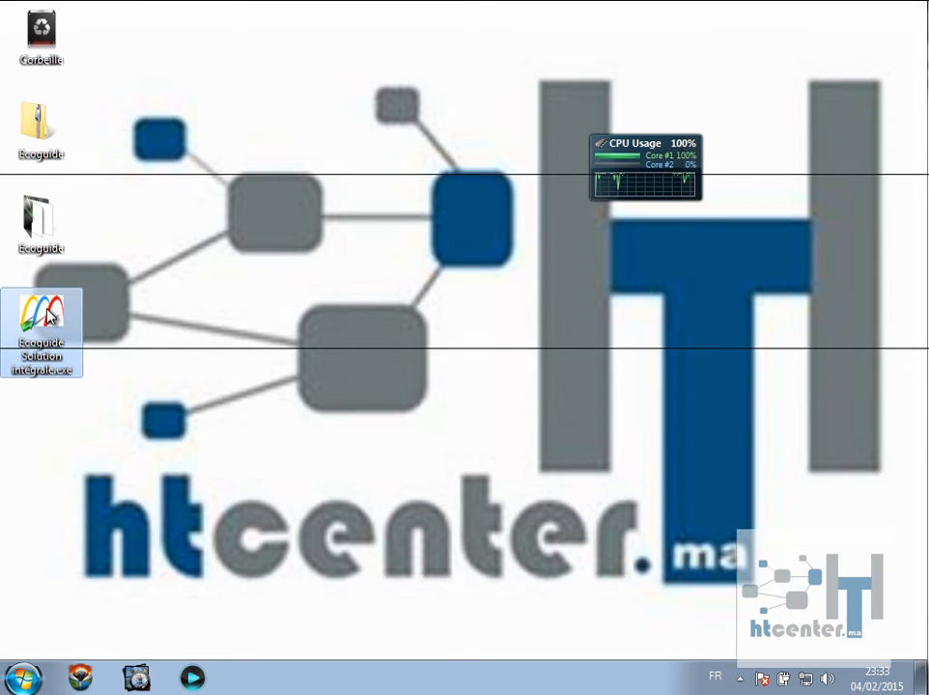
double_click(48, 315)
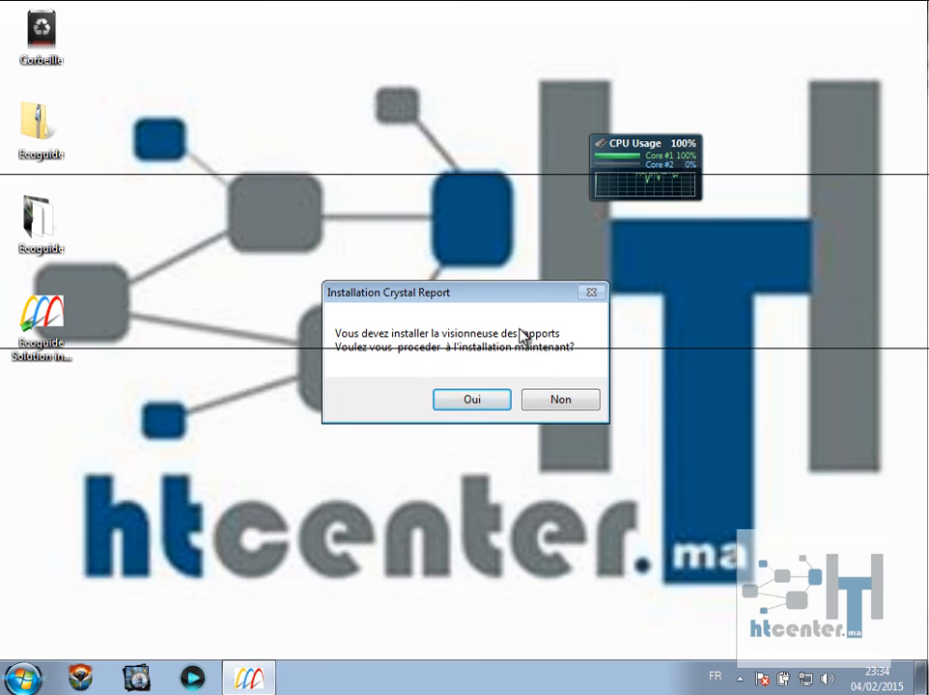
click(473, 401)
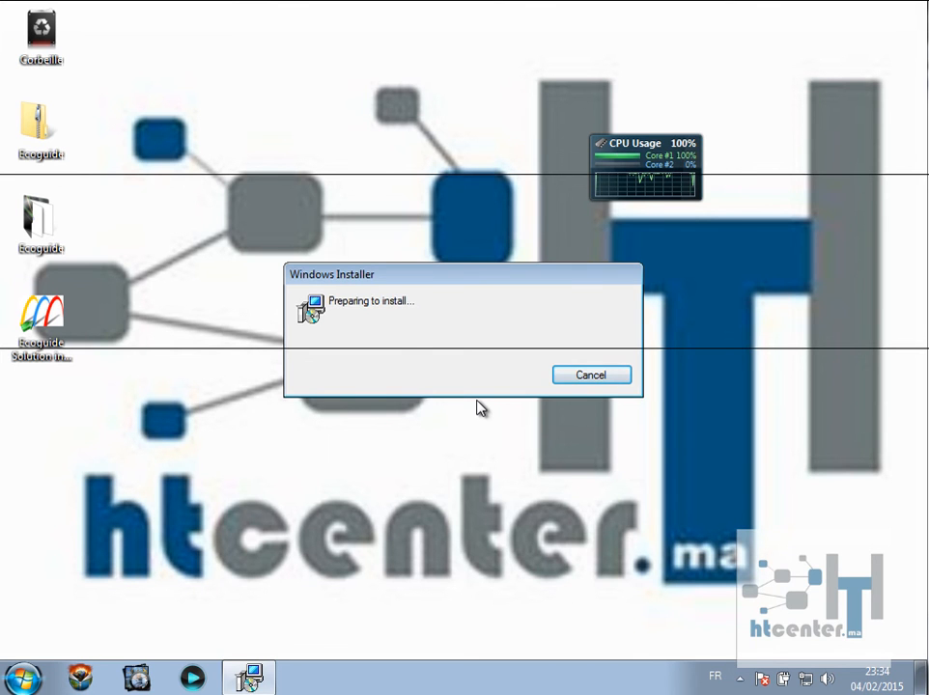
click(547, 531)
click(577, 530)
click(578, 529)
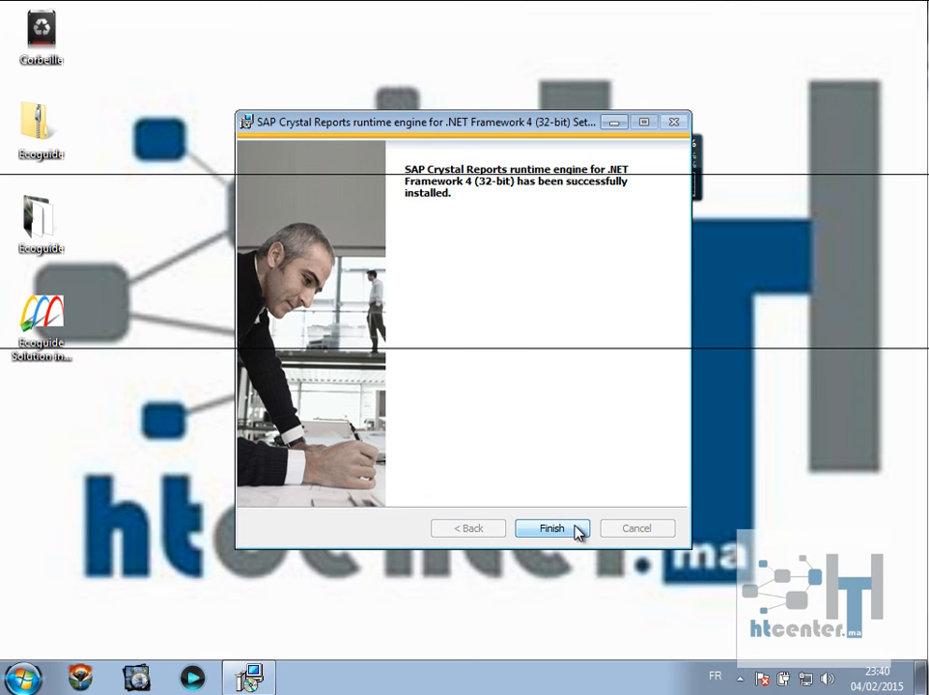
click(552, 529)
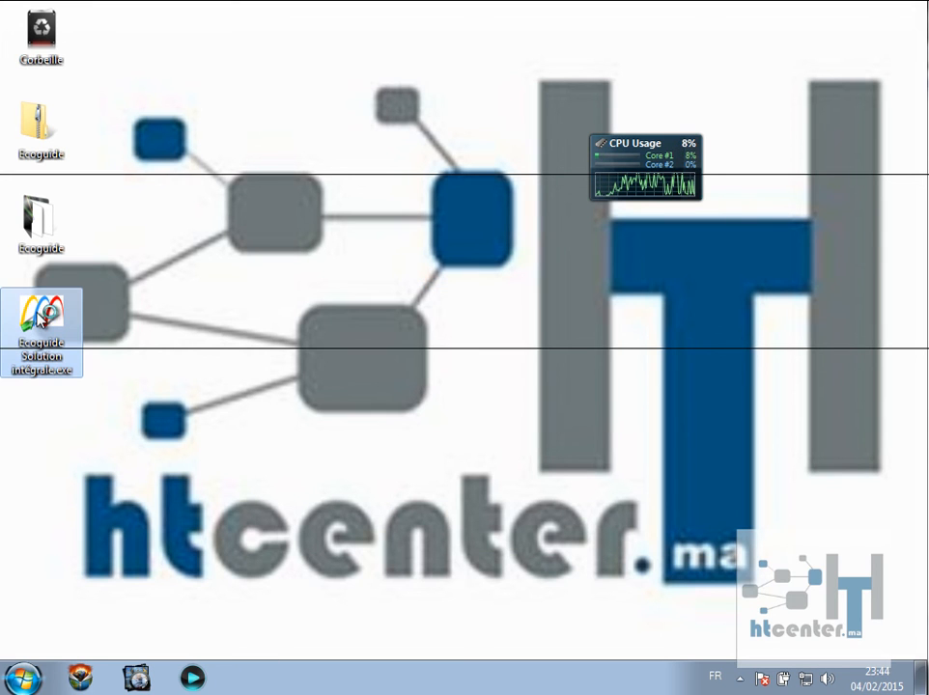
Relaunch Ecoguide, dismiss the connection error, and select 'localhost' in the Serveur field.
double_click(41, 322)
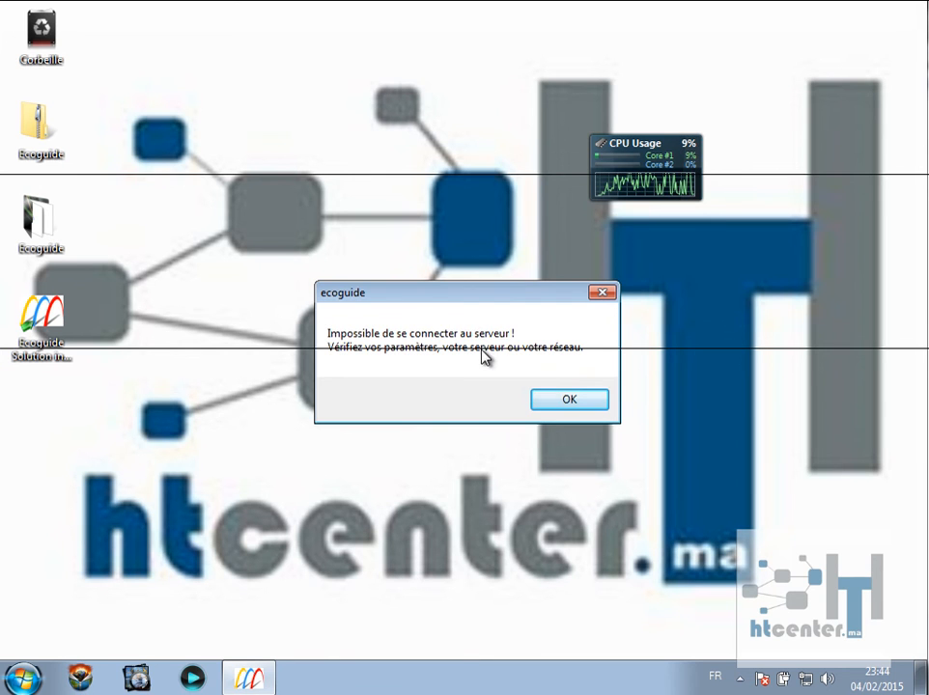
click(566, 399)
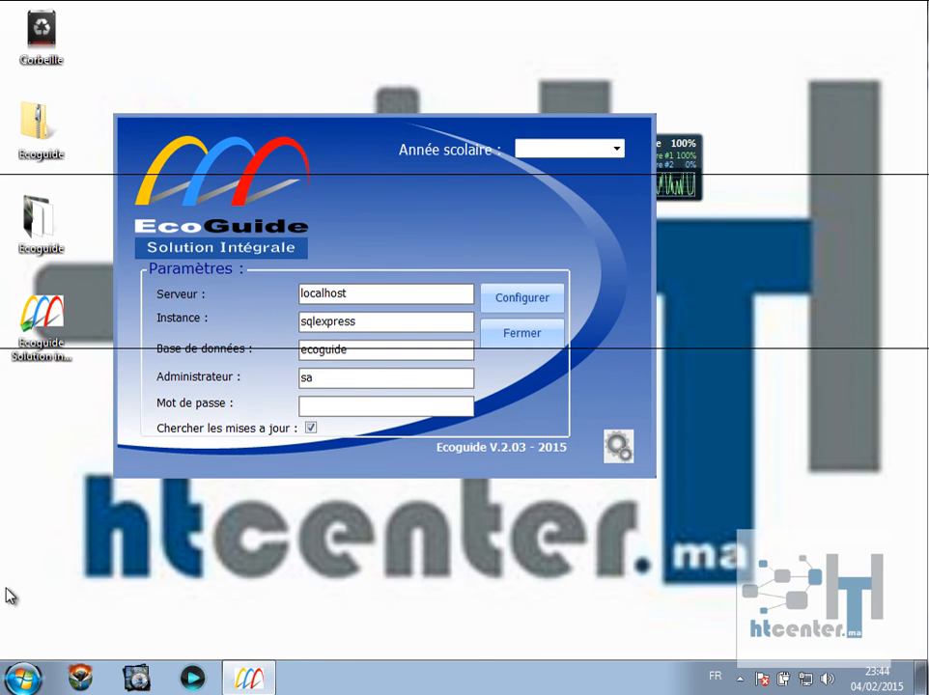
drag(323, 294, 289, 294)
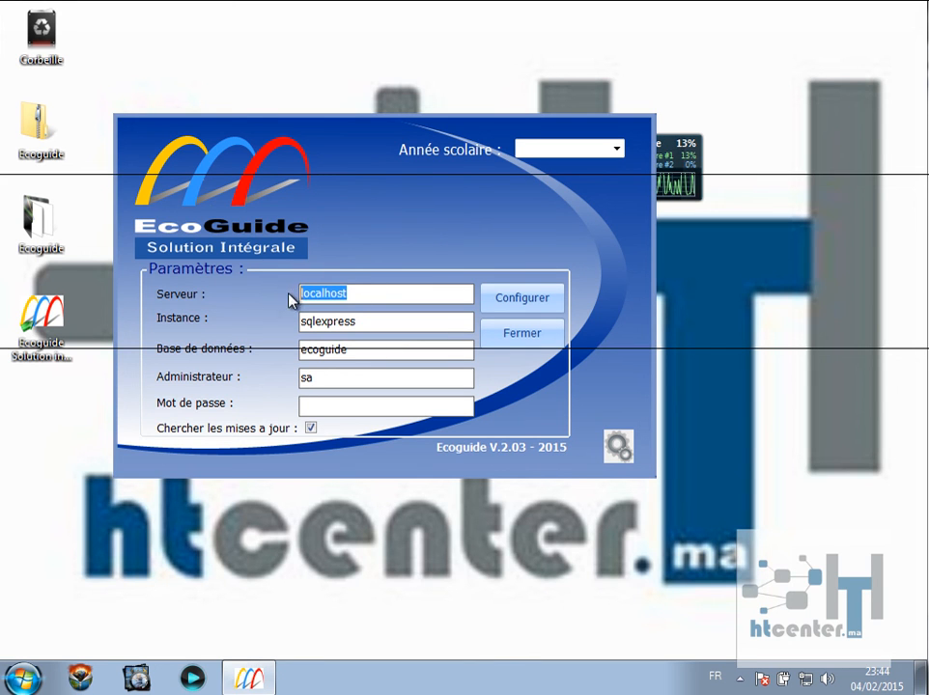
Look up the computer name sam-PC in the System properties, then minimize that window.
click(24, 676)
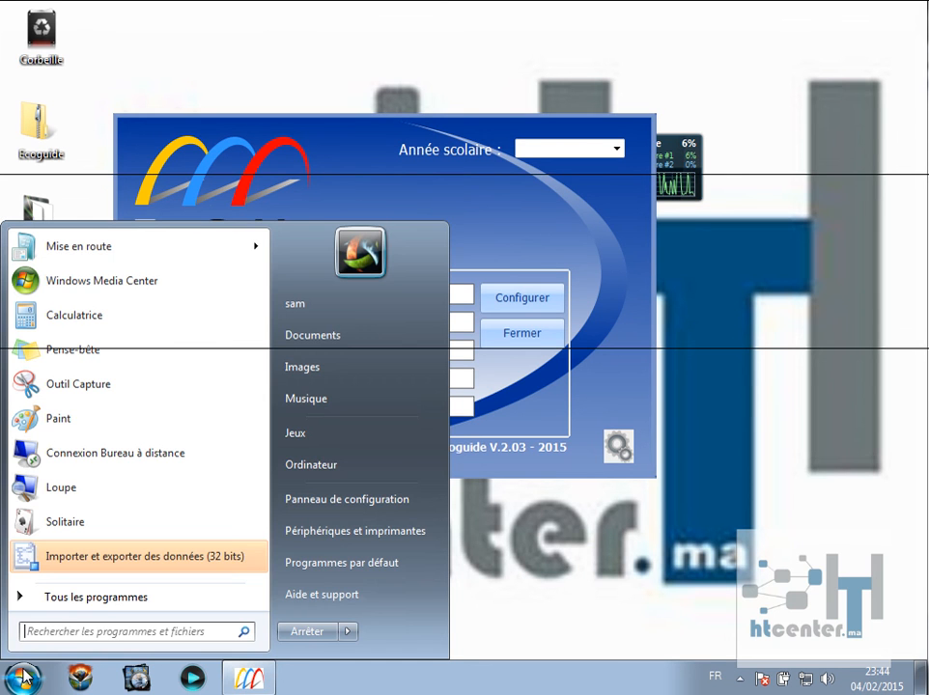
right_click(295, 470)
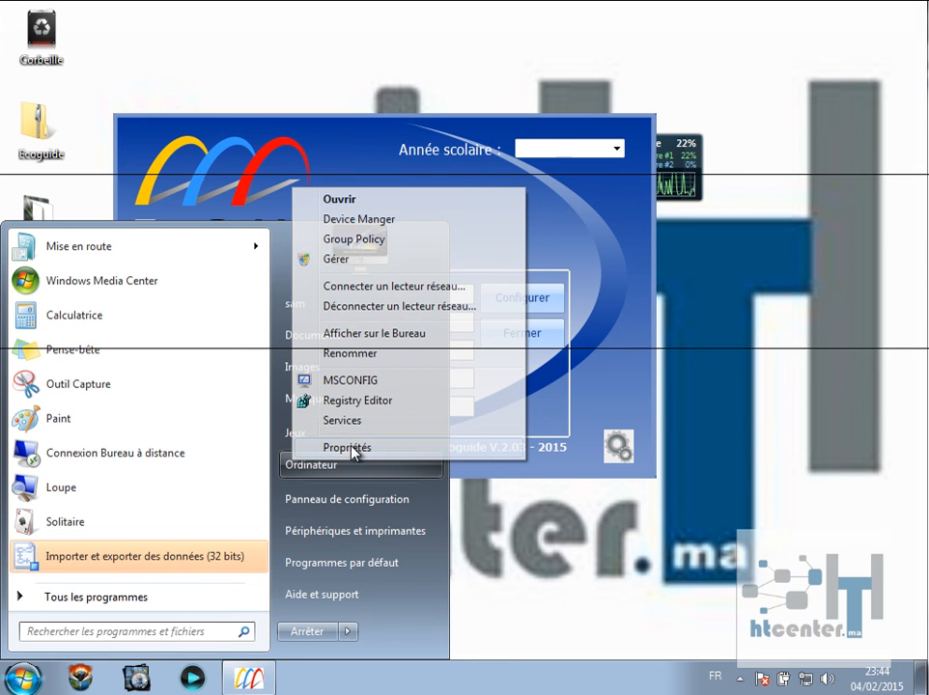
click(348, 448)
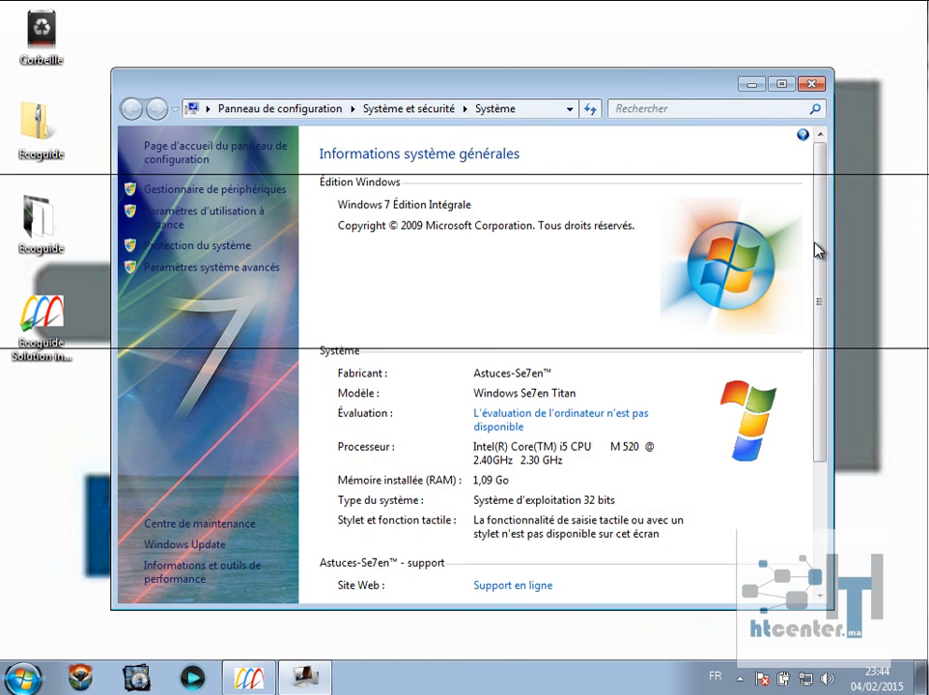
drag(813, 249, 825, 337)
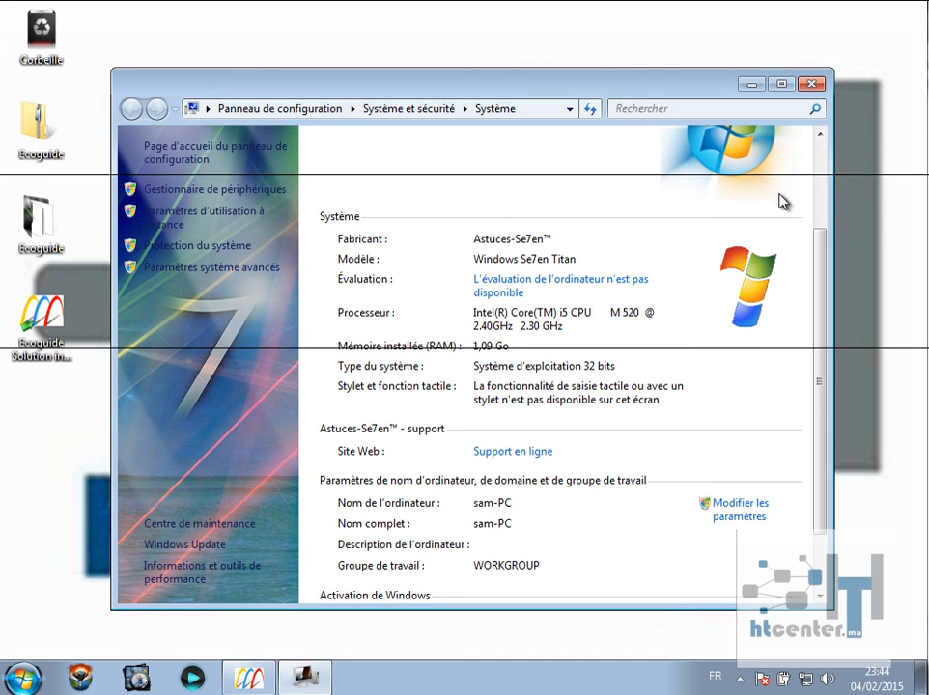
click(751, 85)
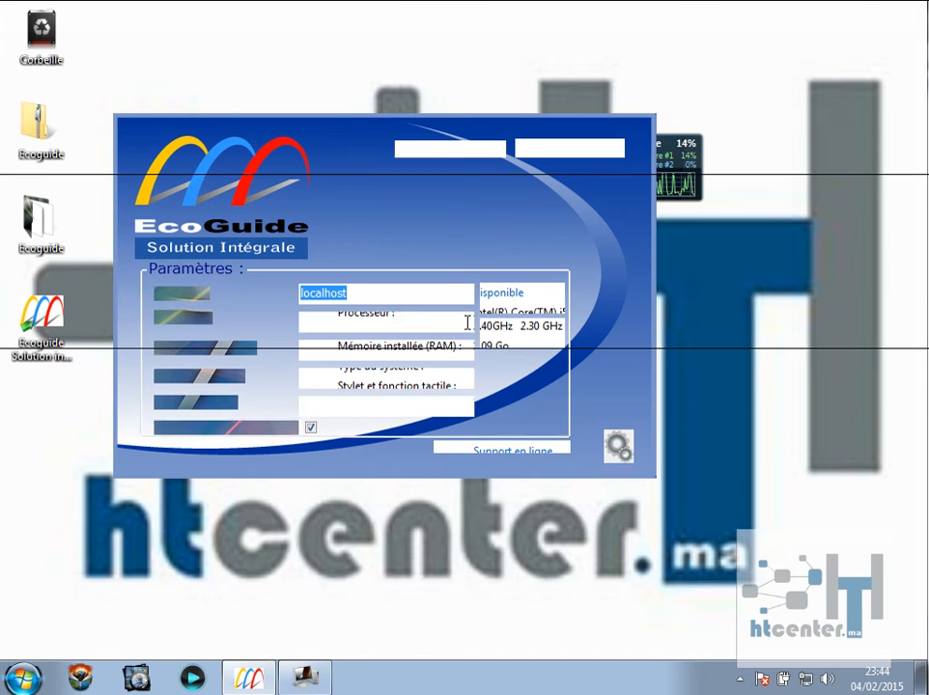
Set the server to sam-PC, enter the administrator password, and apply the connection configuration.
text(sa)
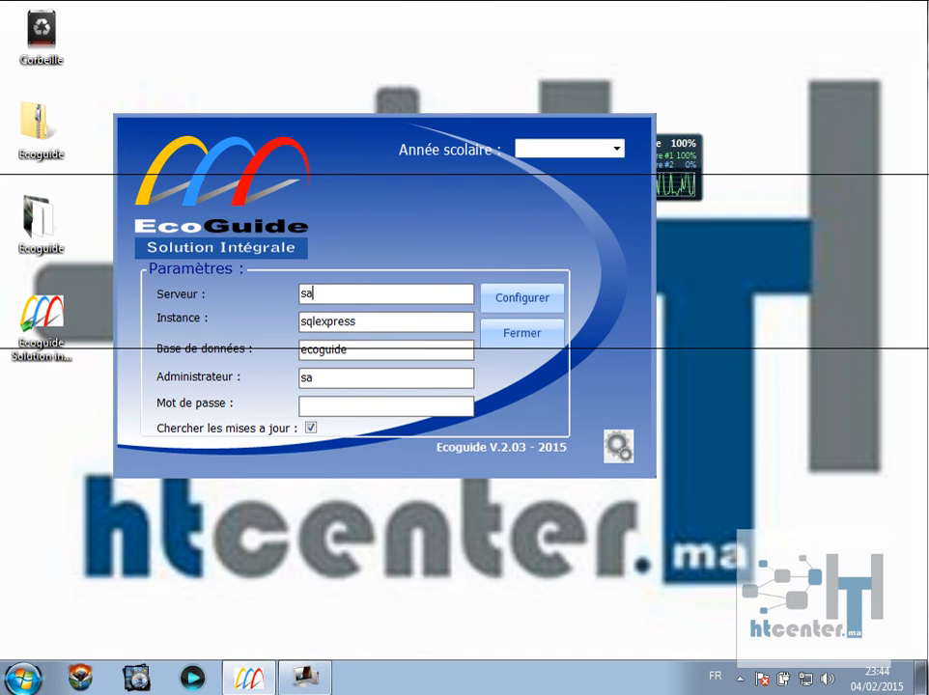
text(m-PC)
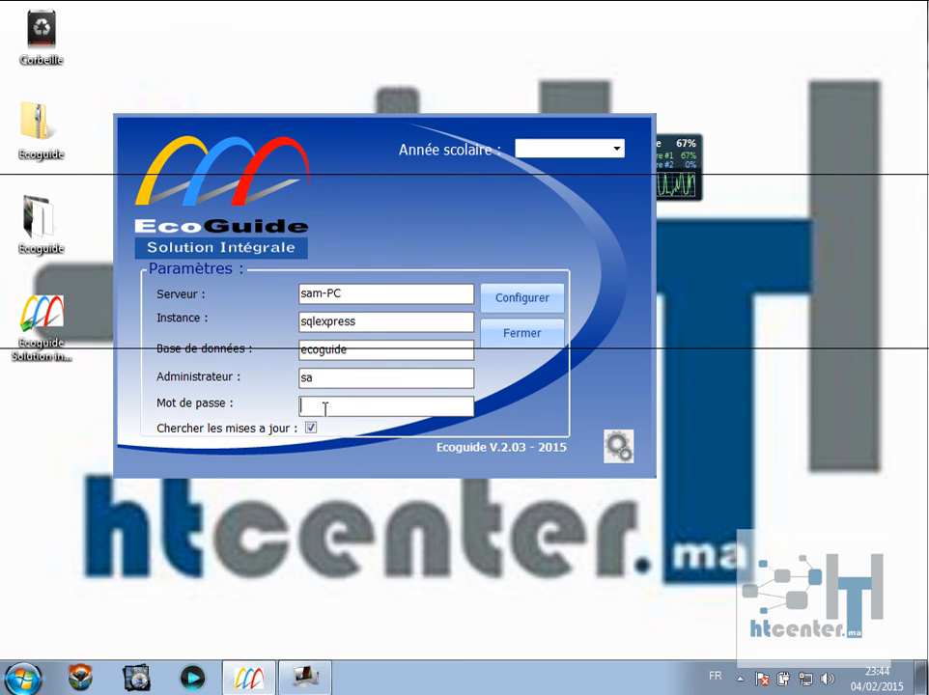
text(123)
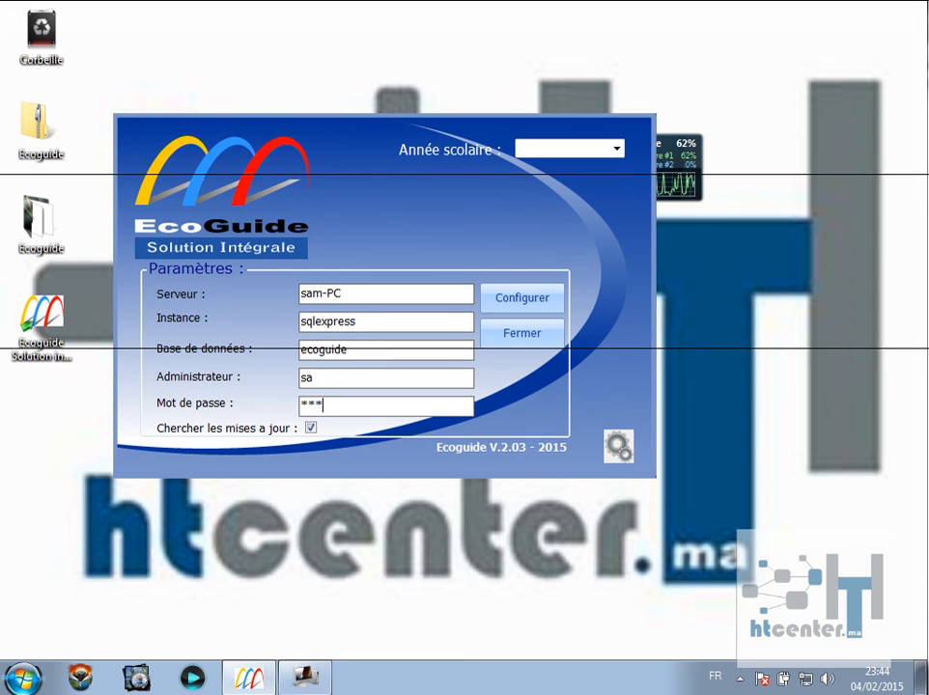
click(521, 303)
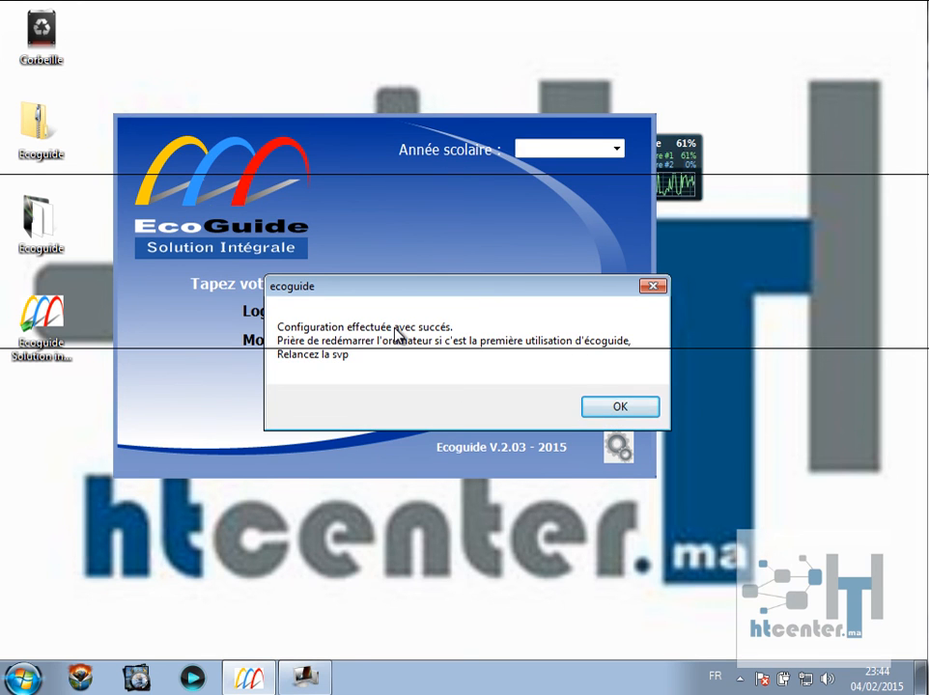
click(598, 412)
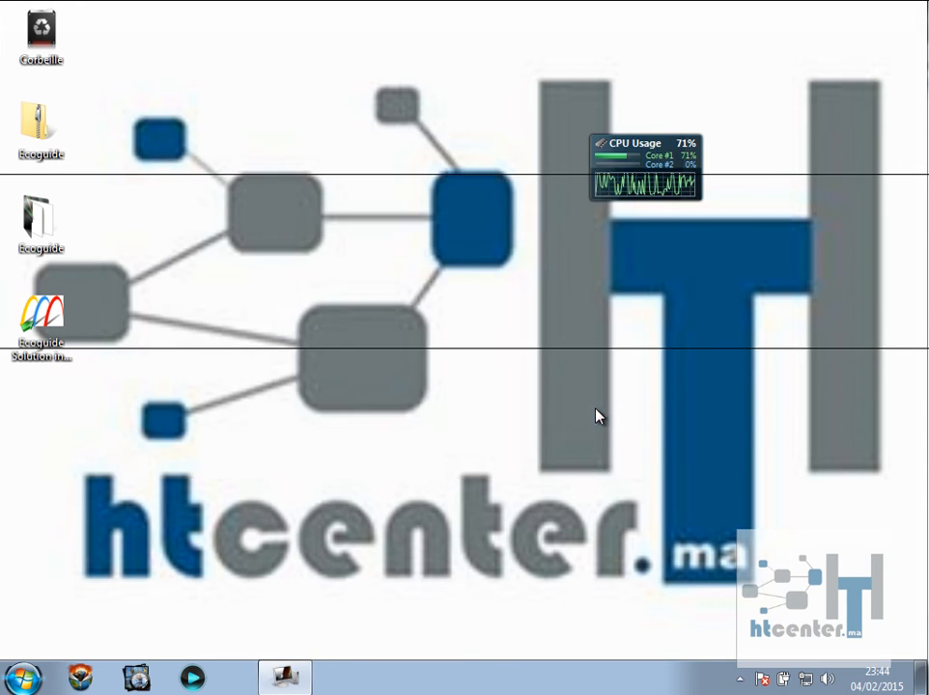
Launch Ecoguide and log in as admin with its password for school year 2014/2015.
click(29, 333)
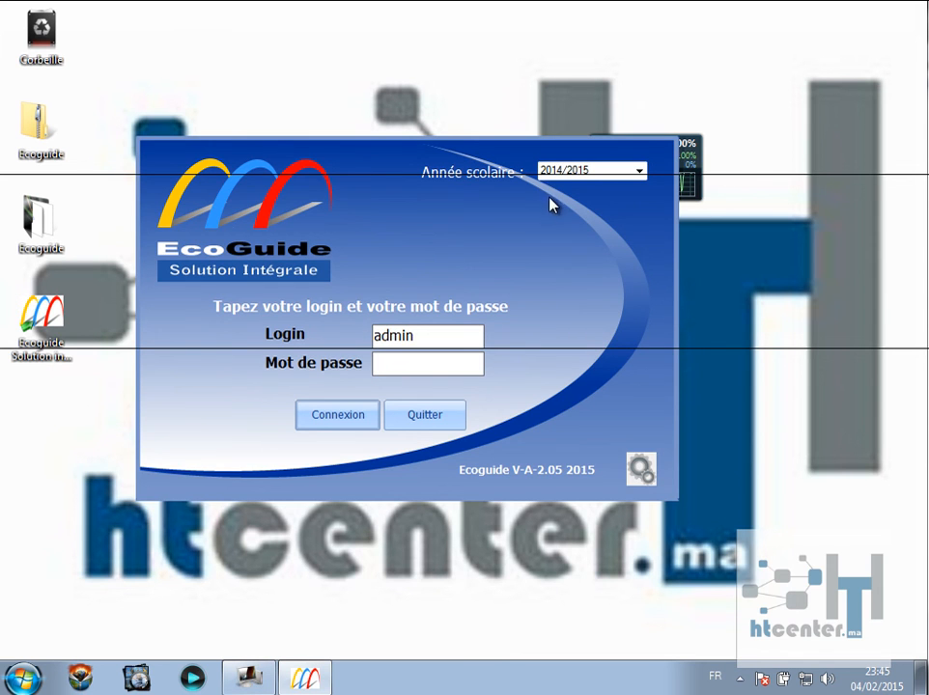
click(643, 173)
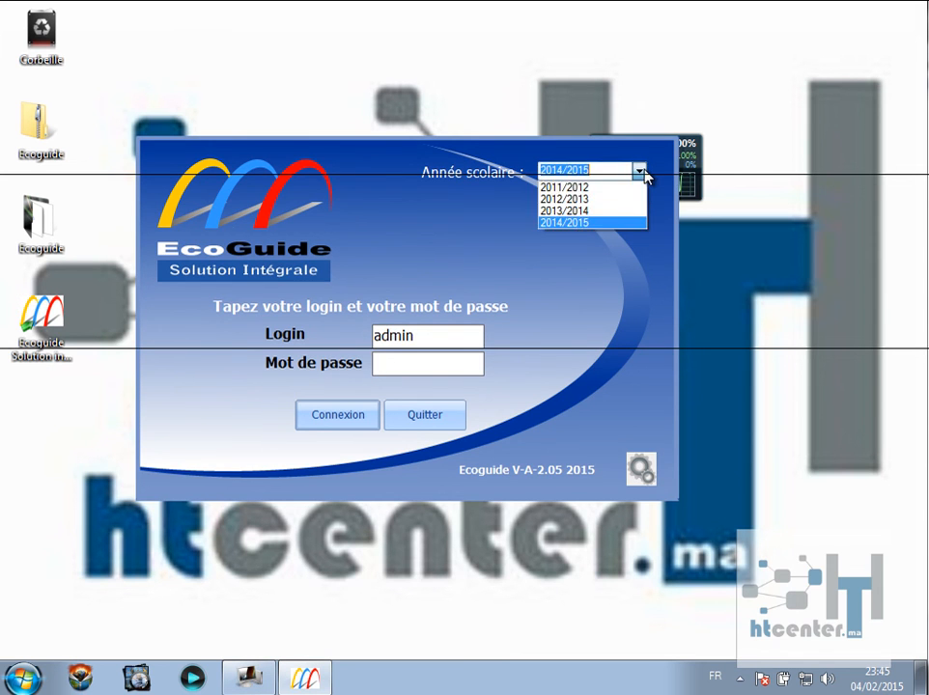
click(612, 223)
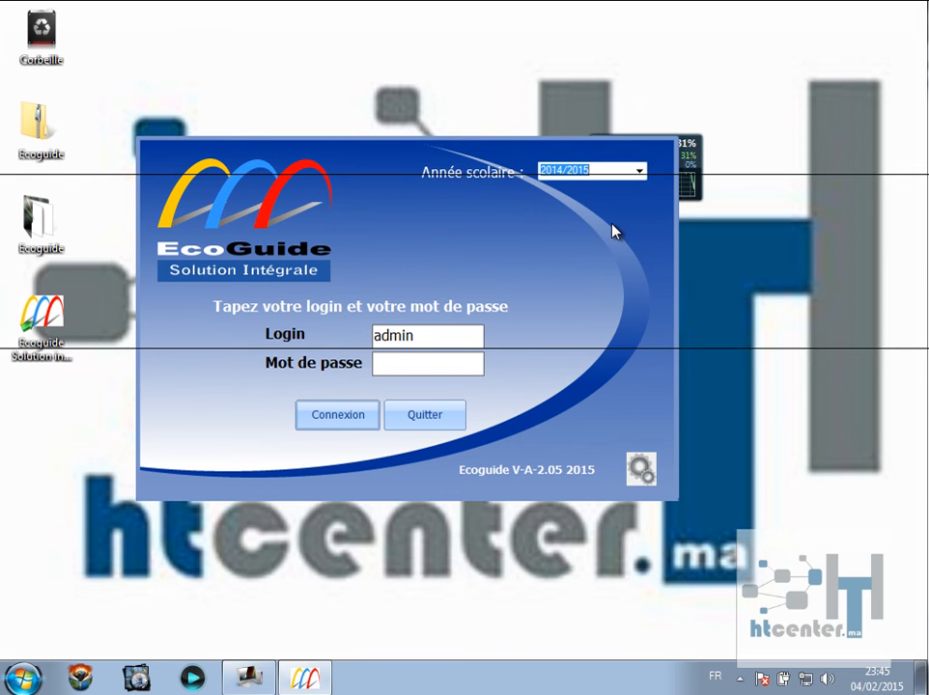
double_click(376, 335)
click(403, 362)
text(admin)
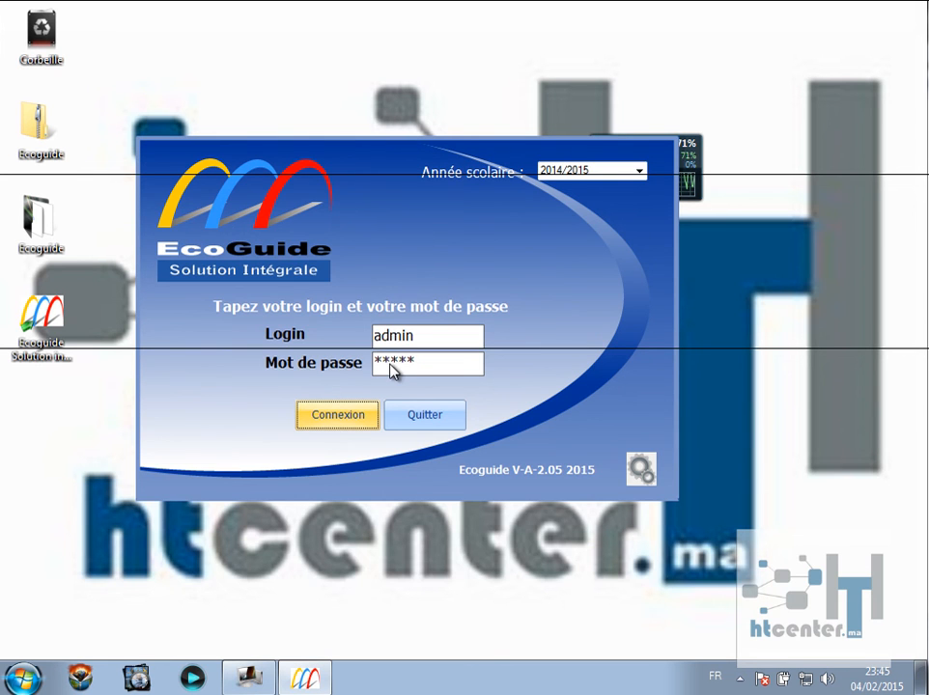
key(Return)
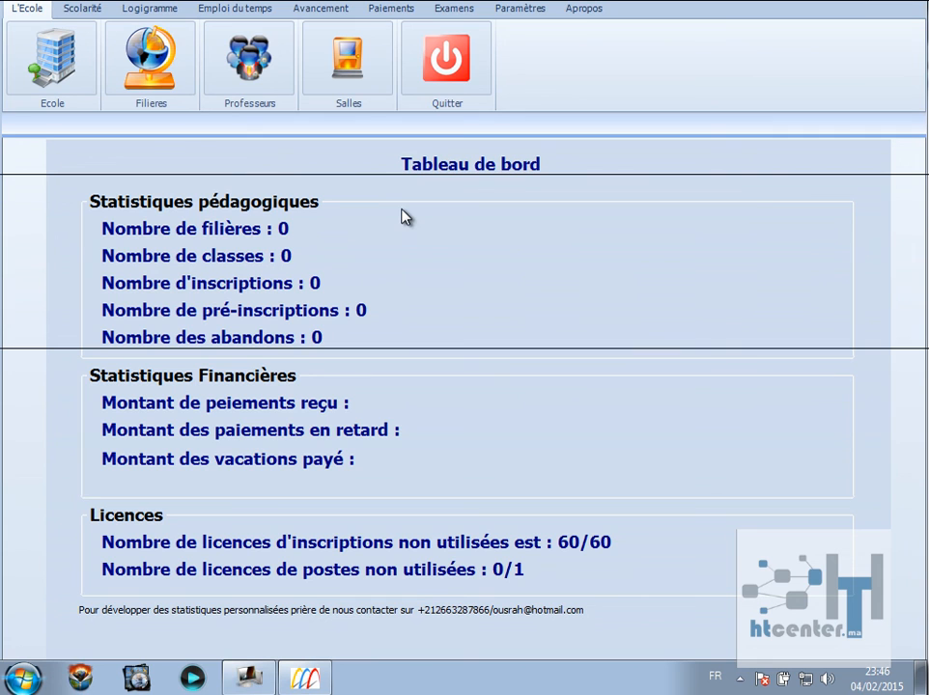
View the admin user record under Paramètres > Sécurité > Sécurité, then close Ecoguide.
click(522, 10)
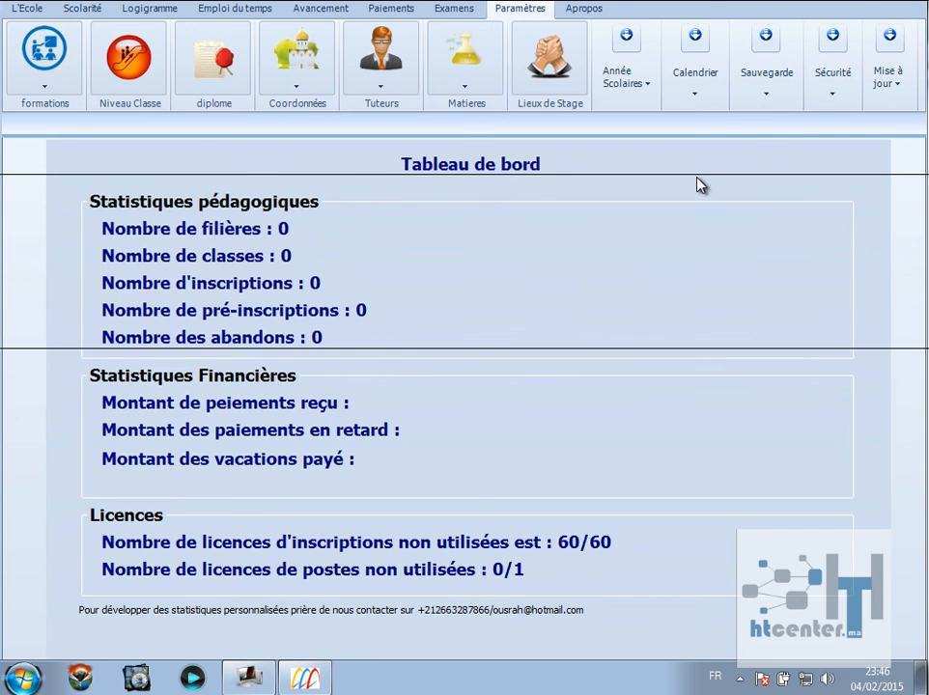
click(833, 96)
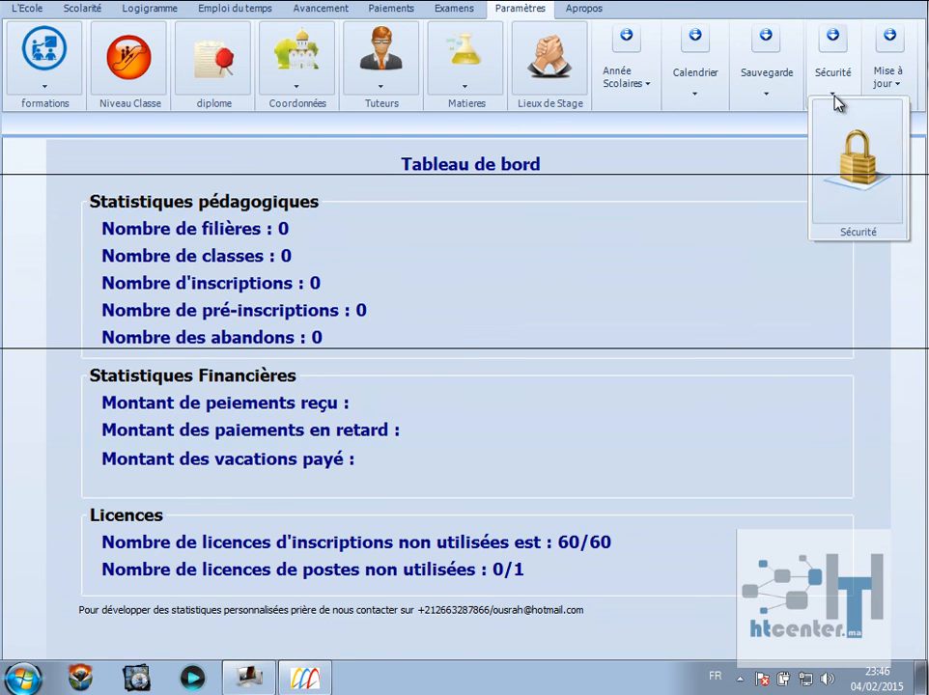
click(838, 169)
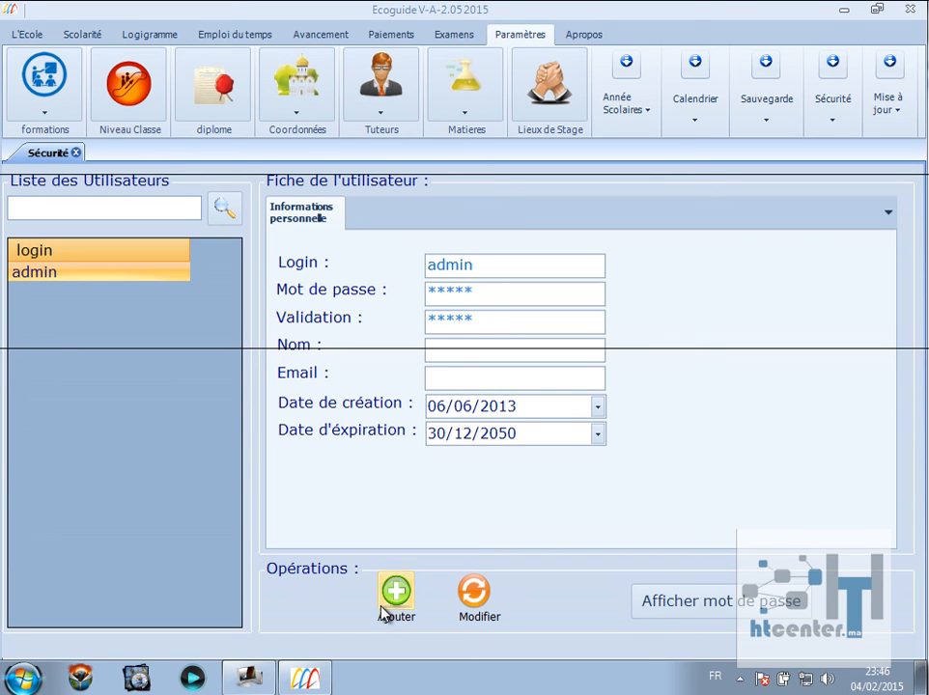
click(911, 10)
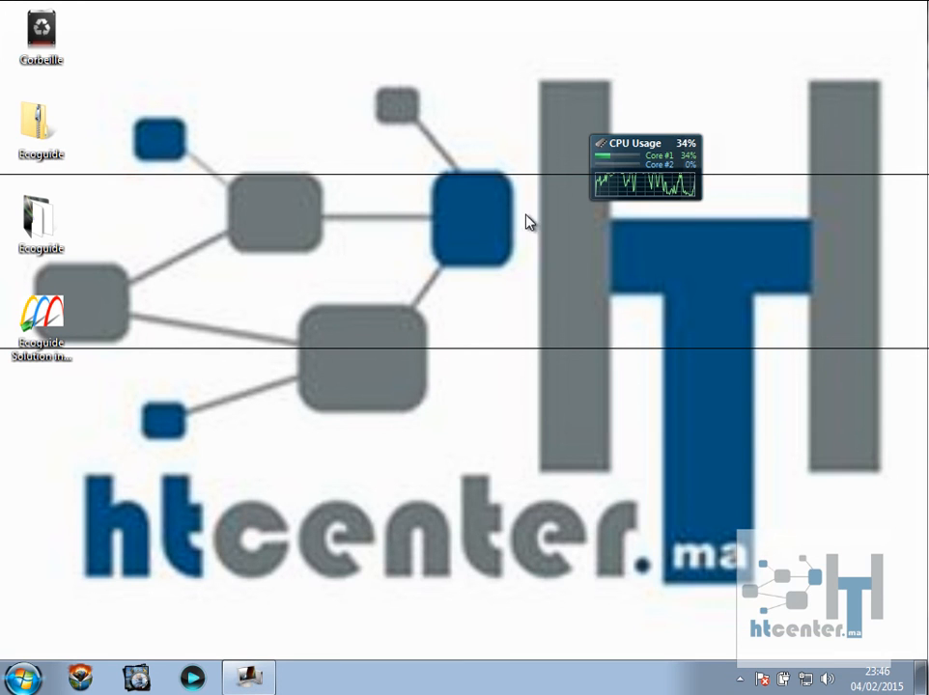